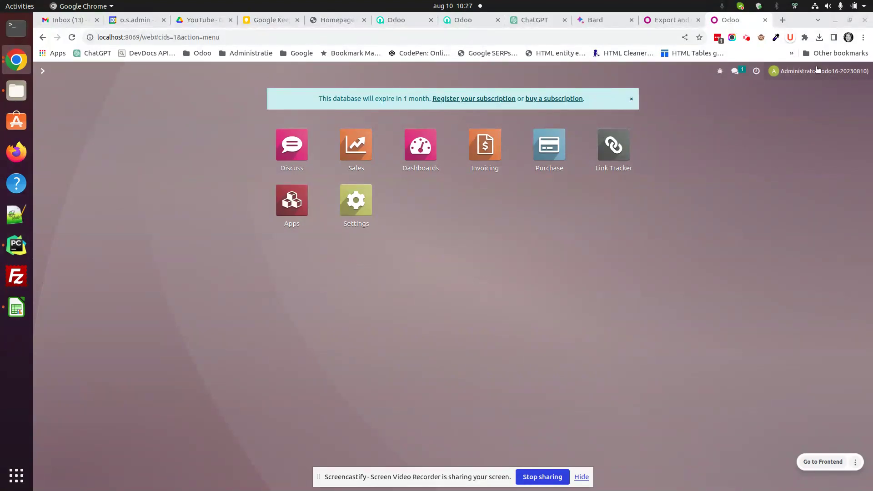
- Open the Sales app's Products catalogue to list the saleable products
{"action": "left_click", "coordinate": [356, 147]}
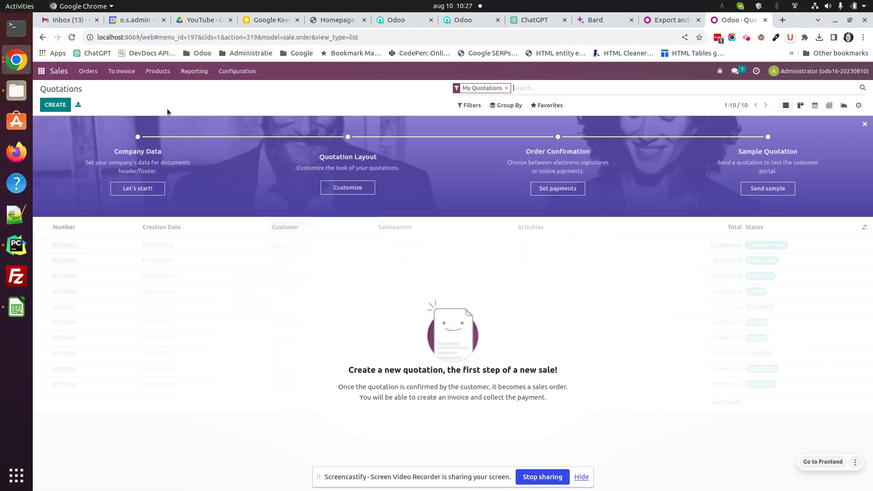
{"action": "left_click", "coordinate": [158, 71]}
{"action": "left_click", "coordinate": [159, 87]}
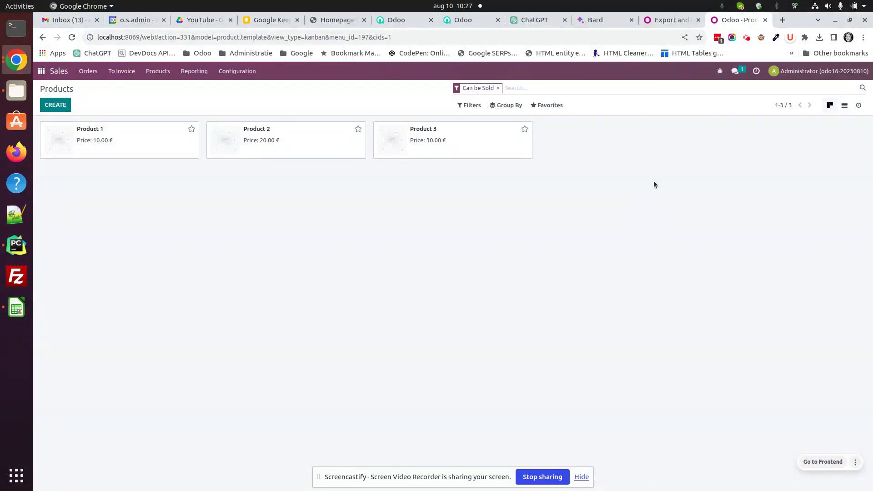
- Return to the Odoo Products tab and show the three products in List view
{"action": "left_click", "coordinate": [672, 20]}
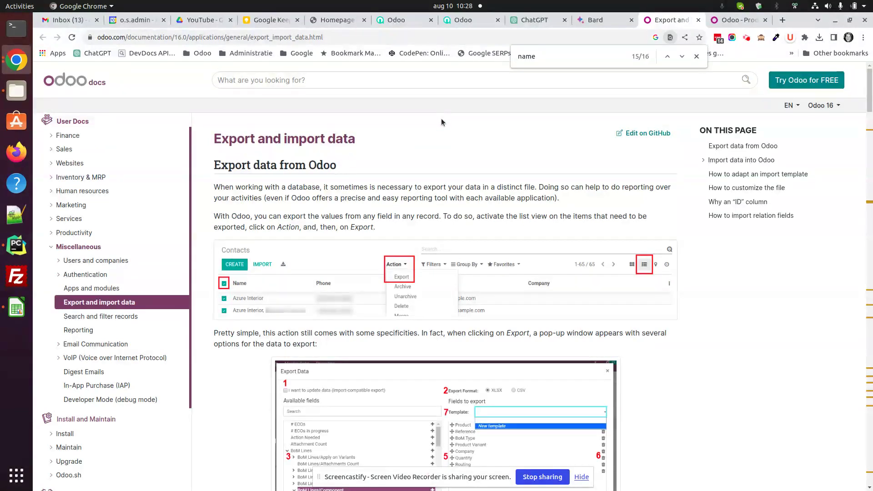
{"action": "left_click", "coordinate": [741, 20]}
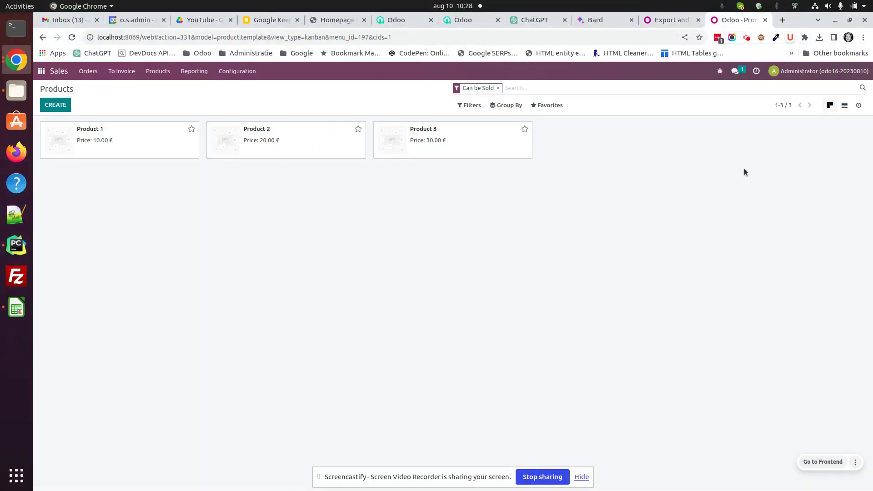
{"action": "left_click", "coordinate": [846, 106]}
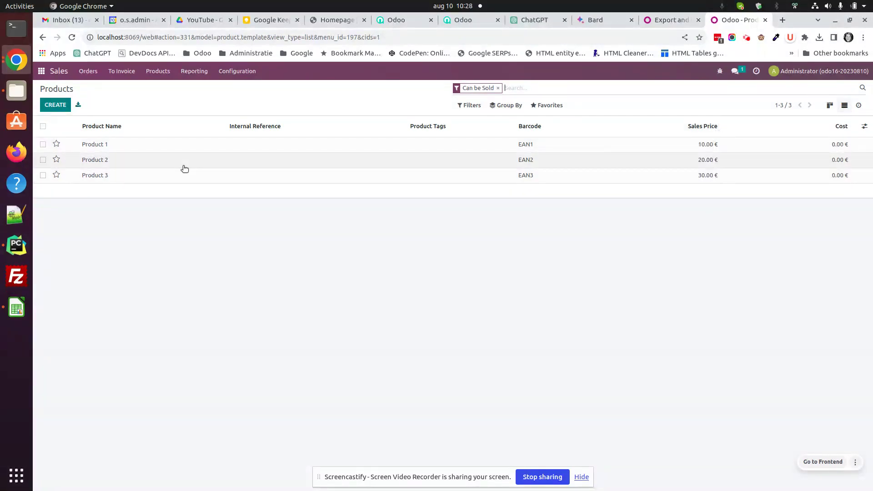
{"action": "left_click", "coordinate": [43, 126]}
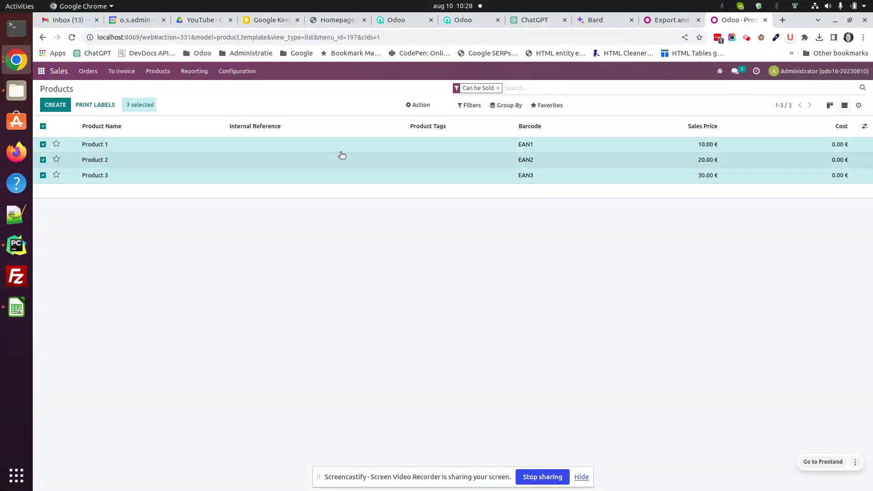
{"action": "left_click", "coordinate": [416, 106]}
{"action": "left_click", "coordinate": [420, 121]}
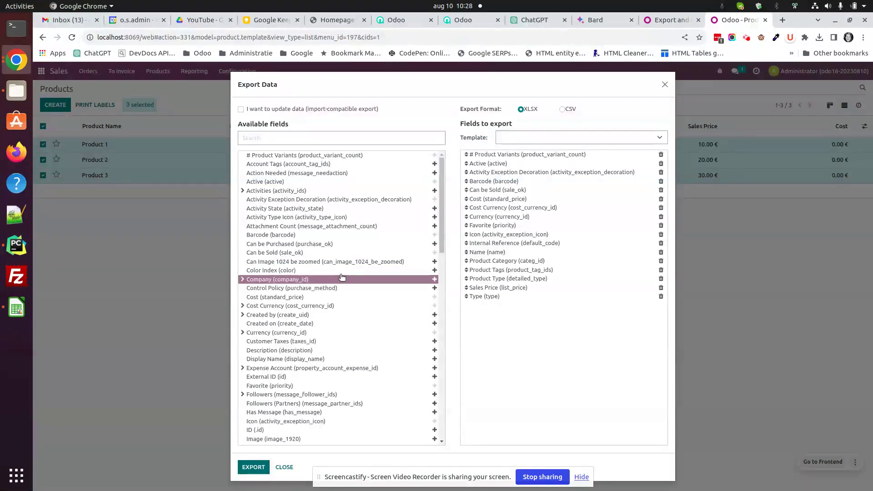
{"action": "left_click", "coordinate": [330, 137]}
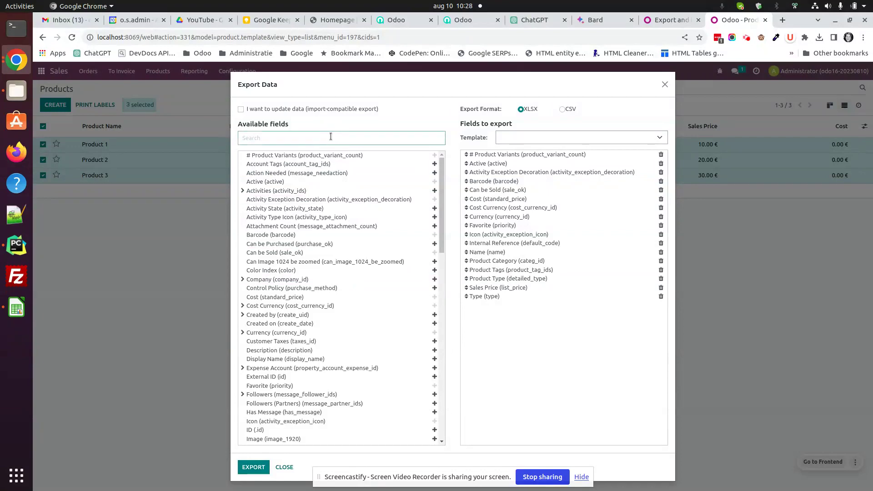
{"action": "type", "text": "id"}
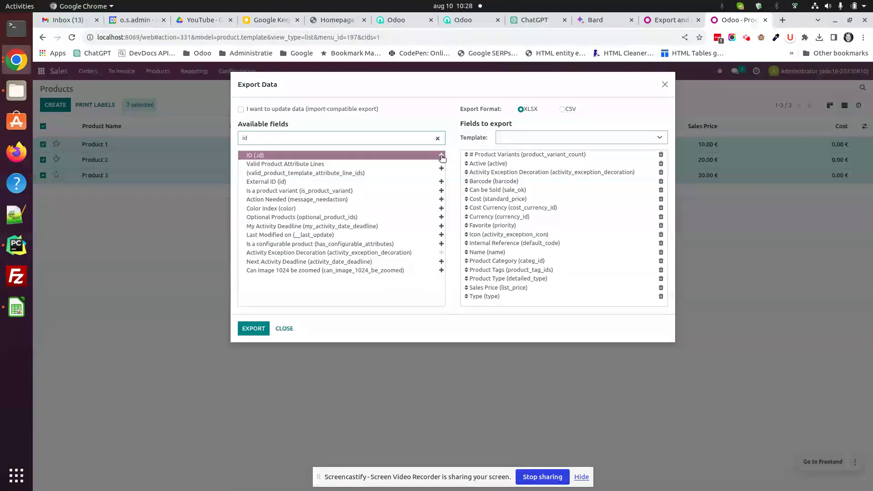
{"action": "left_click", "coordinate": [442, 156]}
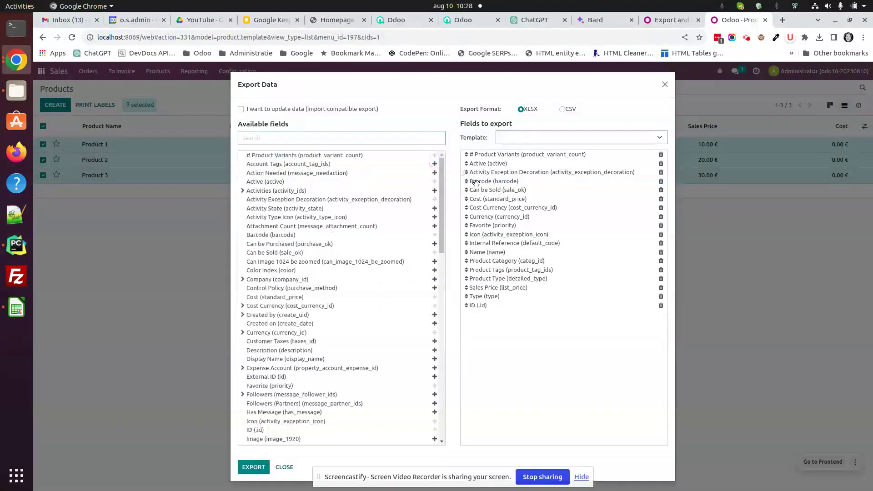
{"action": "left_click", "coordinate": [335, 138]}
{"action": "type", "text": "exter"}
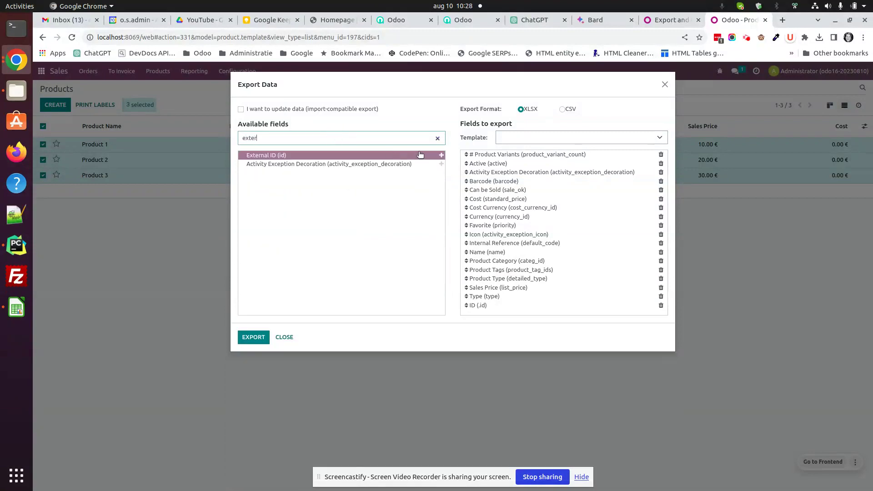
{"action": "left_click", "coordinate": [441, 156]}
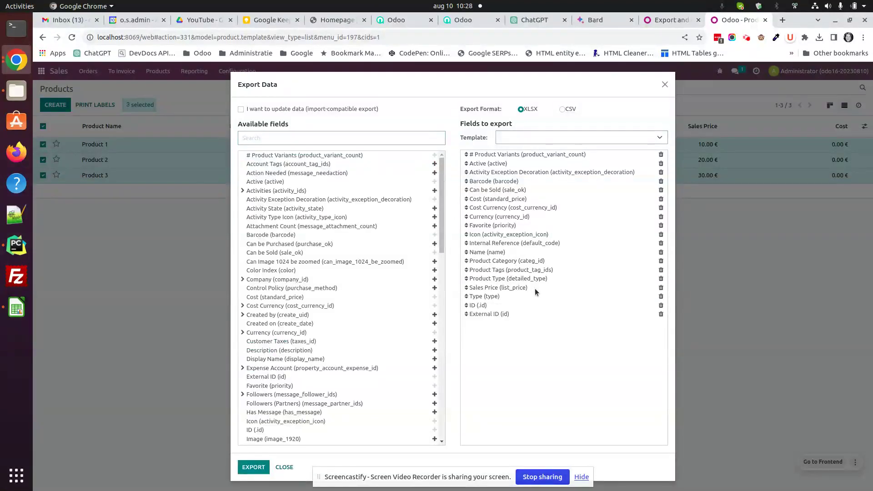
{"action": "left_click", "coordinate": [286, 469]}
- Cancel the export setup, deselect the products and open Product 1's record
{"action": "left_click", "coordinate": [168, 144]}
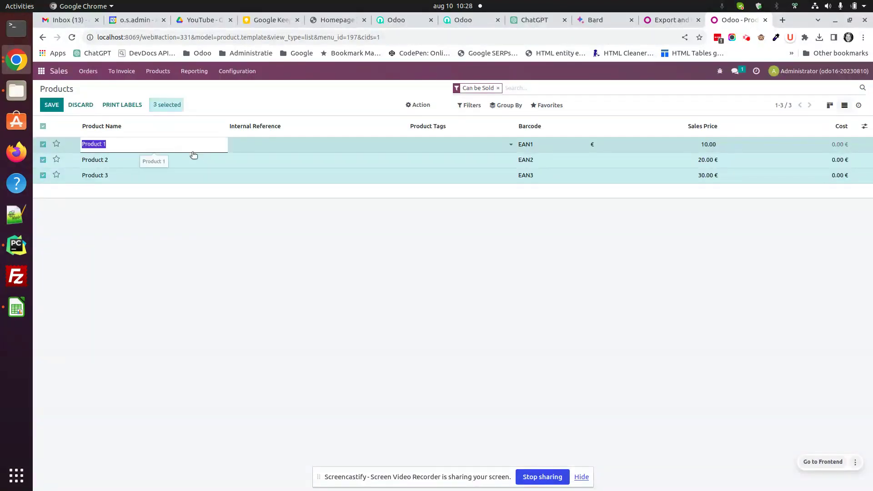
{"action": "left_click", "coordinate": [260, 259]}
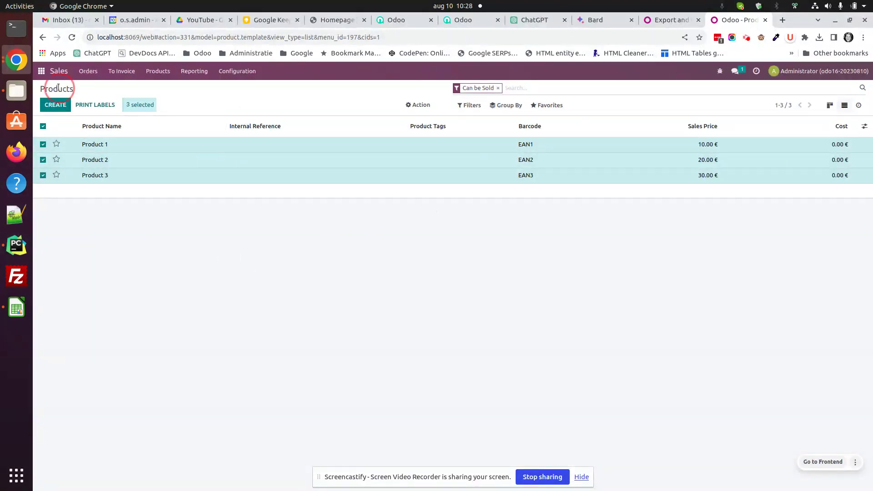
{"action": "left_click", "coordinate": [845, 105]}
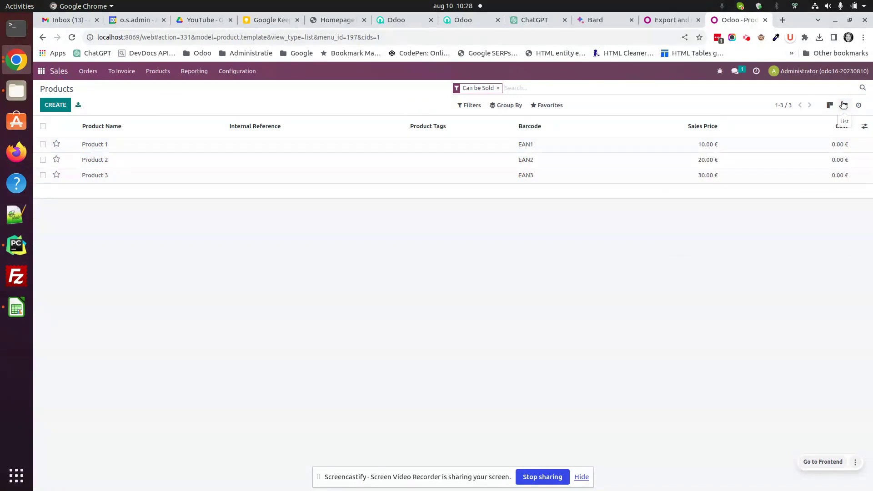
{"action": "left_click", "coordinate": [127, 145]}
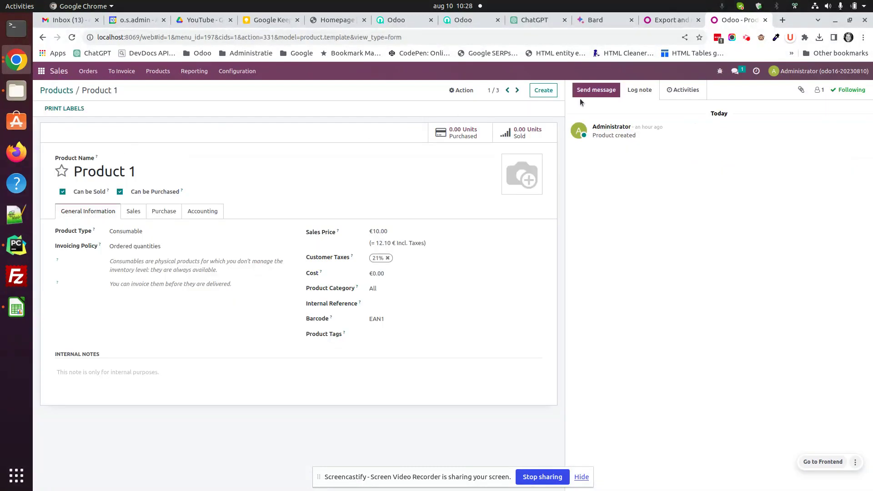
- View Product 1's metadata via the debug menu and highlight its empty XML ID
{"action": "left_click", "coordinate": [720, 71]}
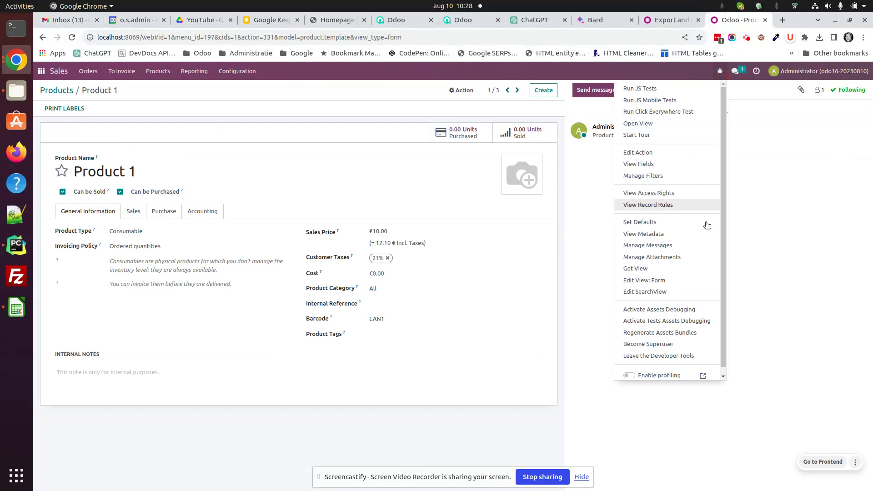
{"action": "left_click", "coordinate": [643, 233]}
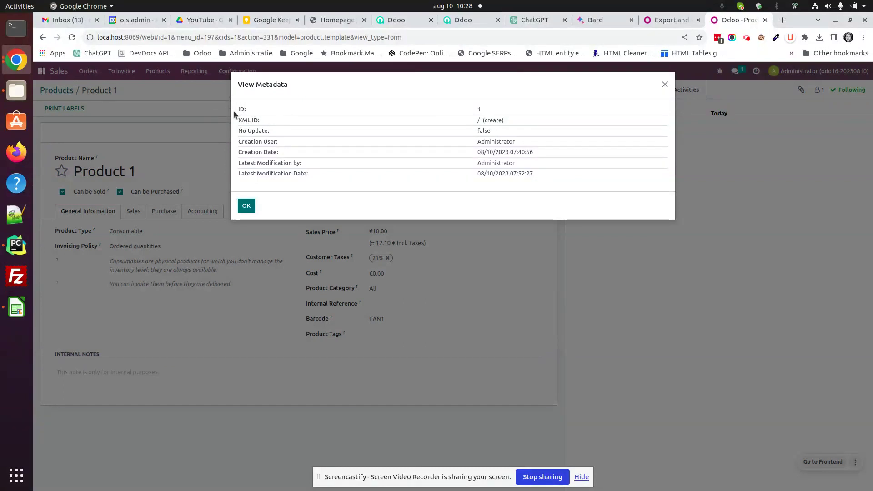
{"action": "left_click", "coordinate": [251, 205]}
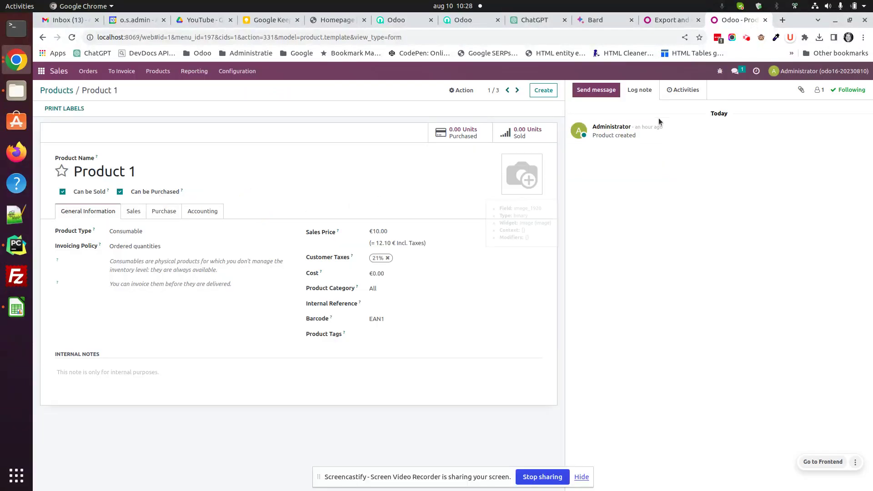
{"action": "left_click", "coordinate": [720, 71]}
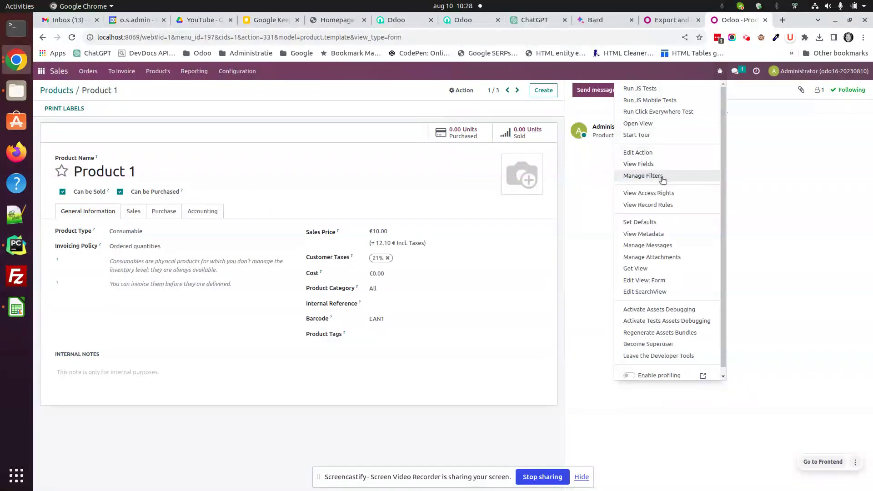
{"action": "left_click", "coordinate": [668, 234]}
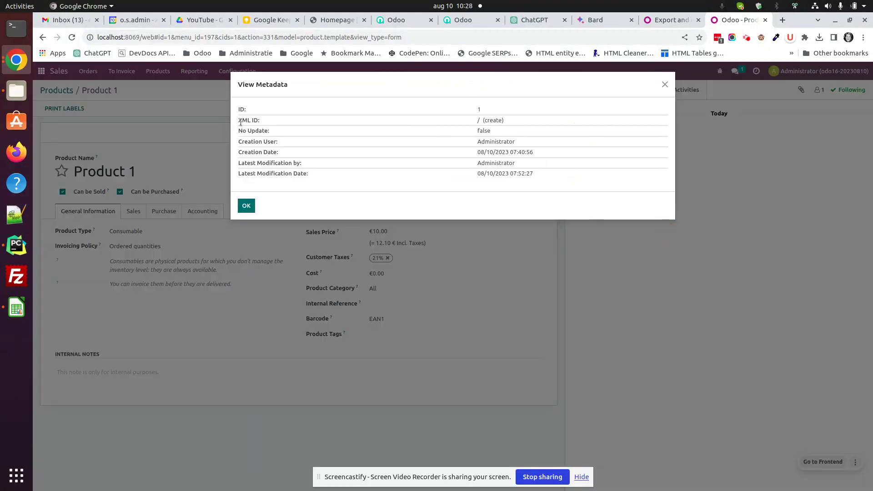
{"action": "left_click_drag", "start_coordinate": [239, 121], "coordinate": [266, 121]}
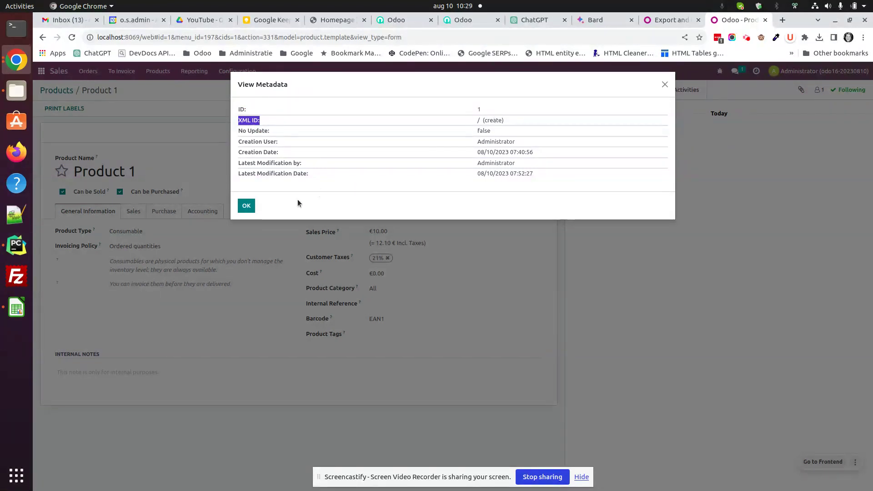
- Duplicate the Odoo product tab and go to the Odoo home screen in it
{"action": "left_click", "coordinate": [247, 206]}
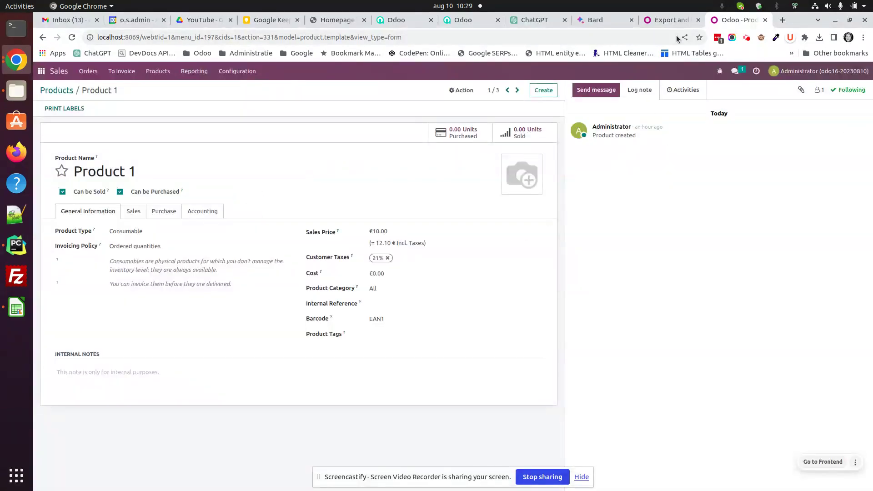
{"action": "left_click", "coordinate": [671, 21]}
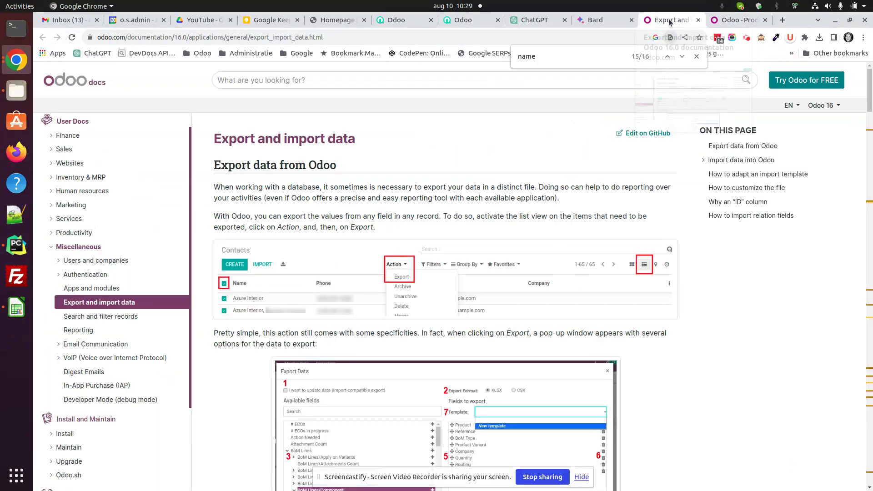
{"action": "left_click", "coordinate": [736, 20]}
{"action": "right_click", "coordinate": [733, 21]}
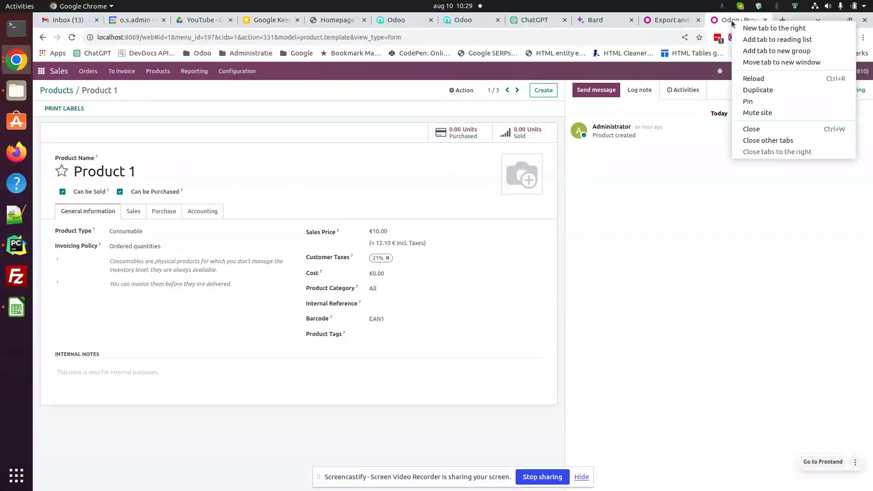
{"action": "left_click", "coordinate": [765, 90]}
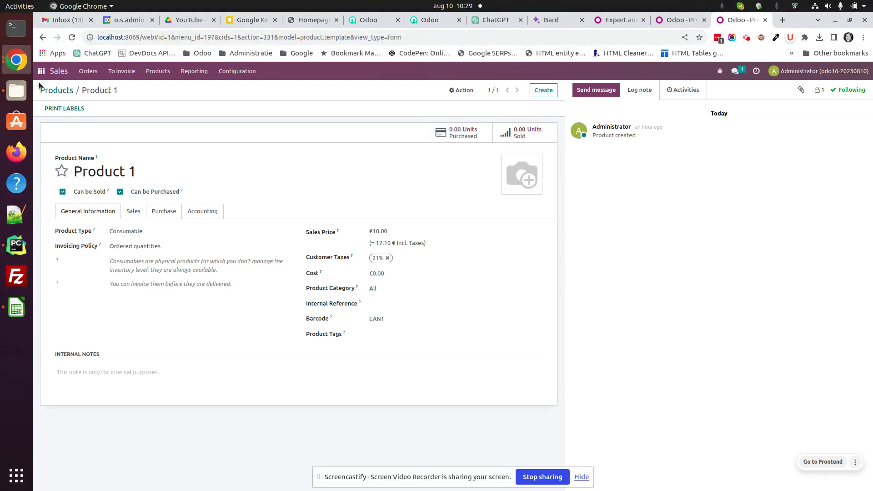
{"action": "left_click", "coordinate": [42, 72]}
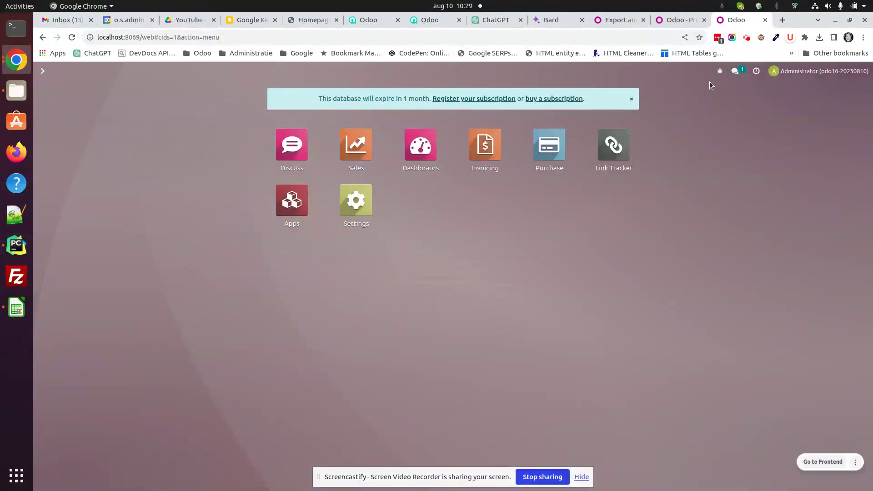
{"action": "type", "text": "e"}
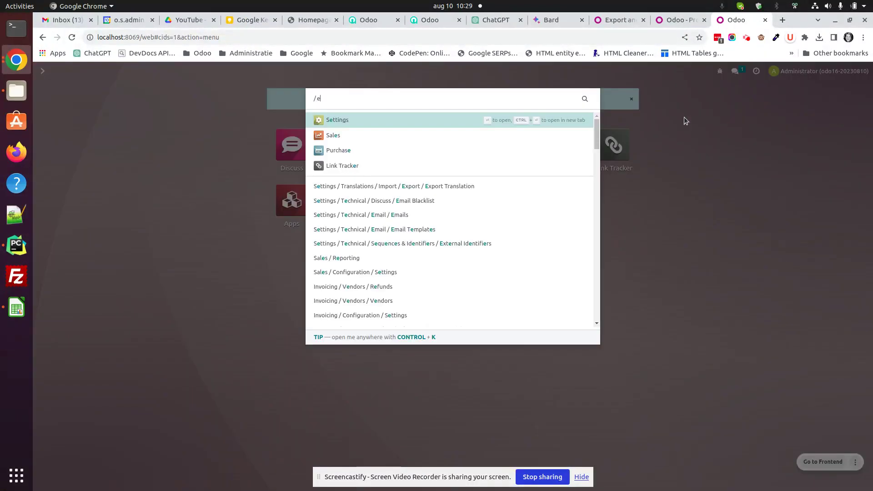
{"action": "type", "text": "xtern"}
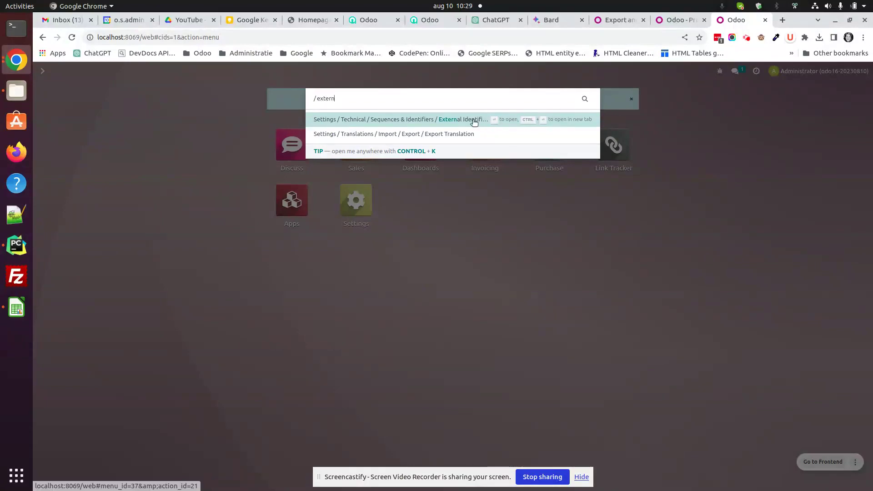
- Open External Identifiers and start a custom filter on Model Name
{"action": "left_click", "coordinate": [479, 119]}
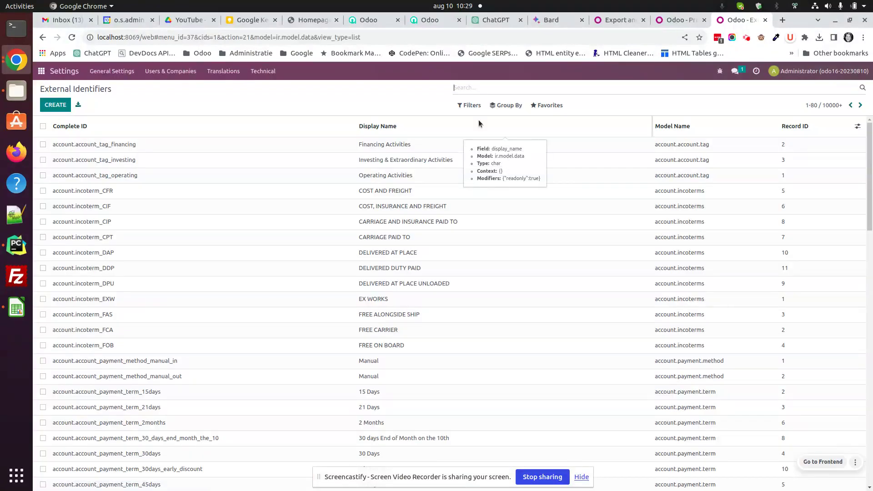
{"action": "left_click", "coordinate": [471, 105]}
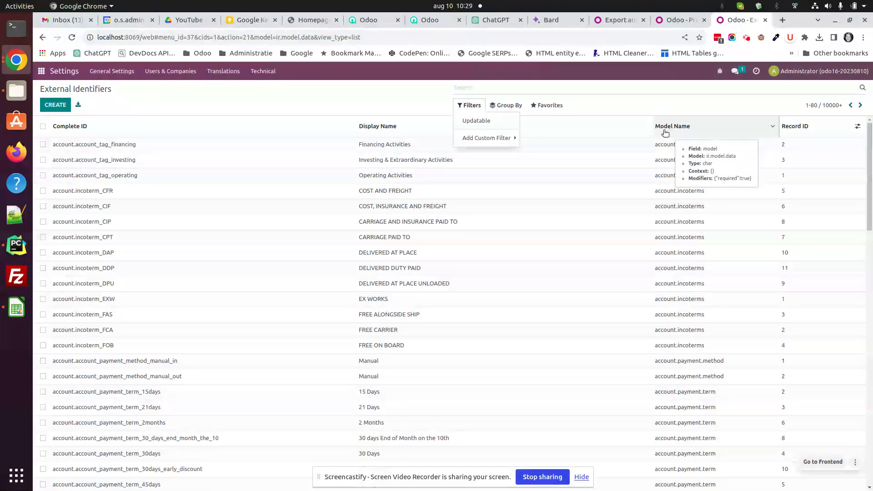
{"action": "left_click", "coordinate": [486, 137]}
{"action": "left_click", "coordinate": [567, 139]}
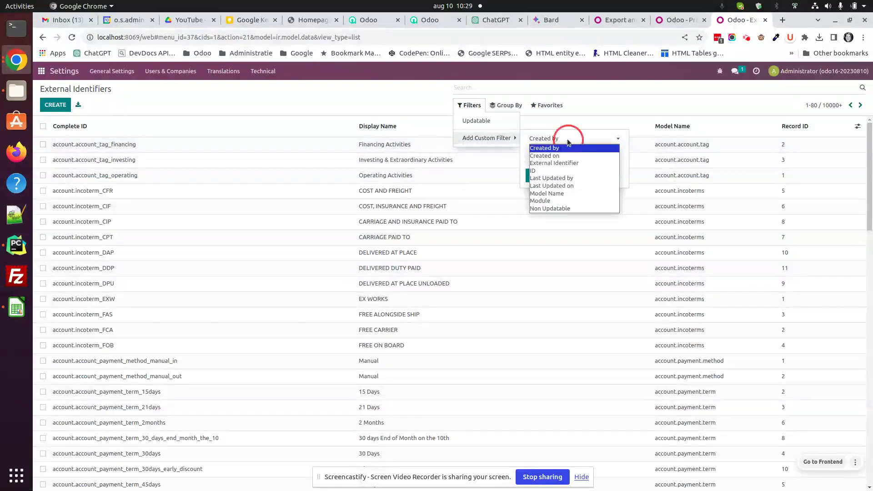
{"action": "left_click", "coordinate": [566, 194]}
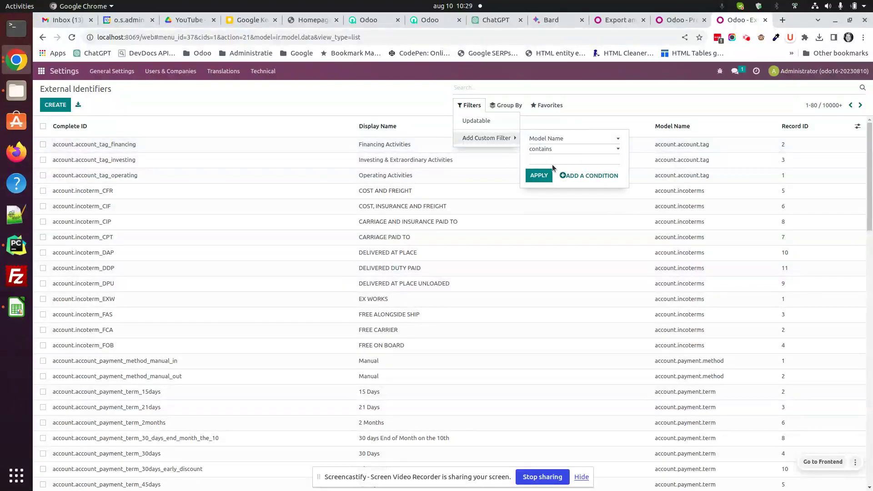
{"action": "left_click", "coordinate": [590, 157]}
{"action": "type", "text": "product.tem"}
{"action": "type", "text": "plat"}
- Apply the Model Name contains 'product.template' filter, finding no records, then return to Products
{"action": "left_click", "coordinate": [546, 138]}
{"action": "left_click", "coordinate": [561, 193]}
{"action": "type", "text": "product.t"}
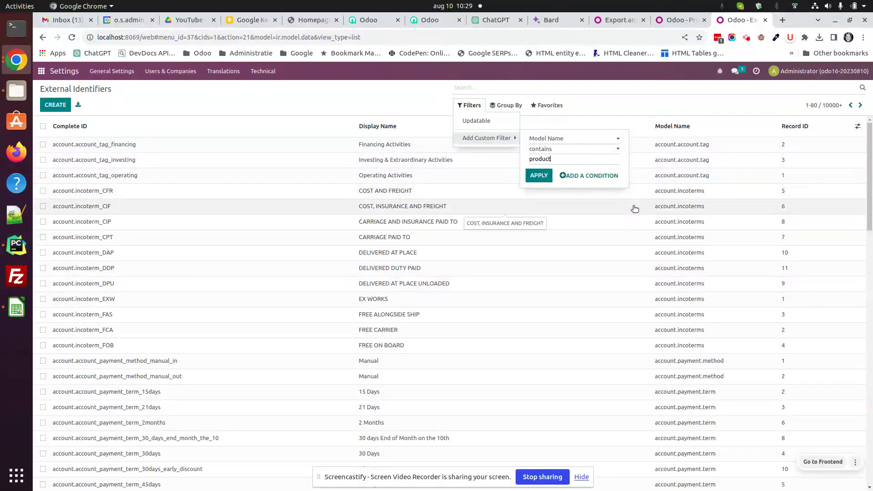
{"action": "type", "text": "emplat"}
{"action": "type", "text": "e"}
{"action": "left_click", "coordinate": [531, 178]}
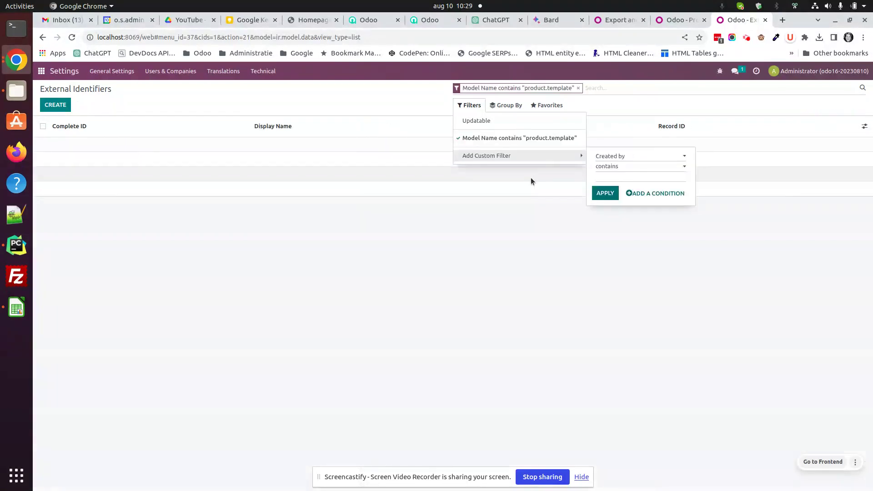
{"action": "left_click", "coordinate": [479, 266]}
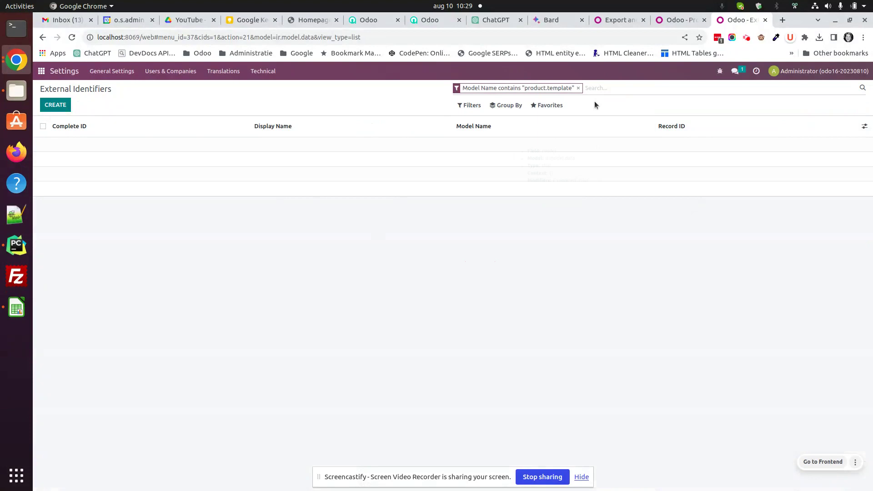
{"action": "left_click", "coordinate": [679, 19]}
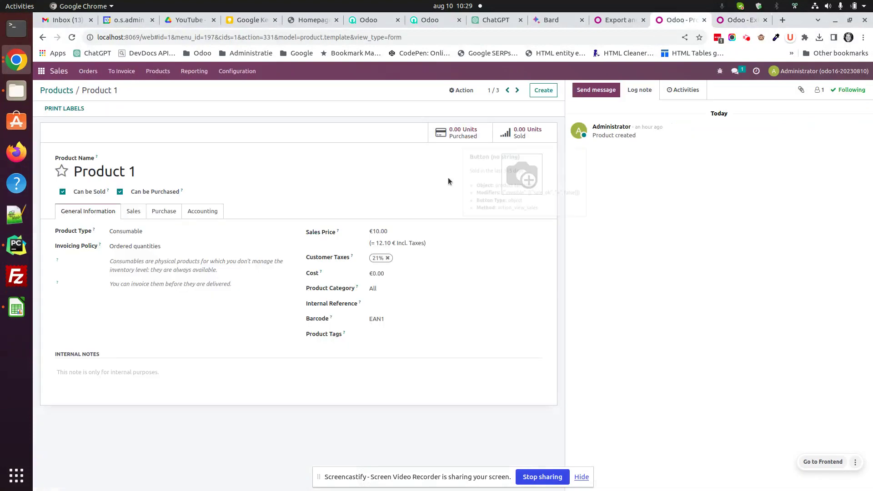
- Export all three products, adding the ID and External ID fields
{"action": "left_click", "coordinate": [51, 93]}
{"action": "left_click", "coordinate": [43, 127]}
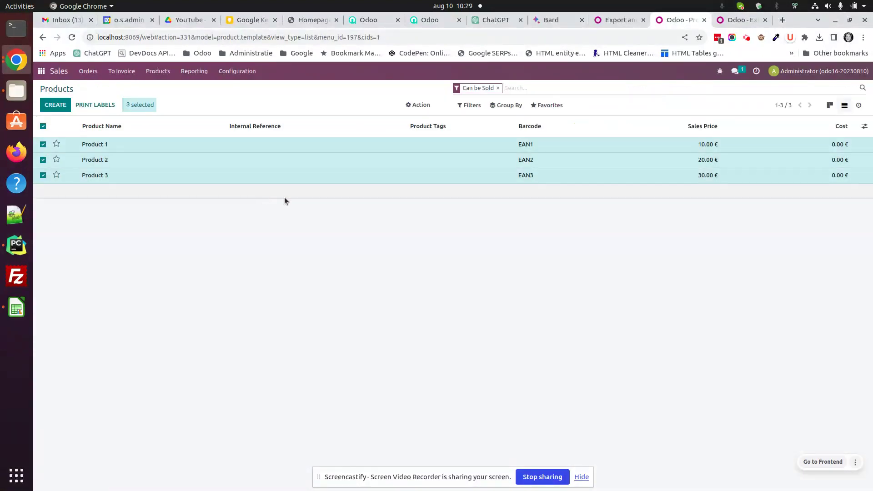
{"action": "left_click", "coordinate": [432, 106]}
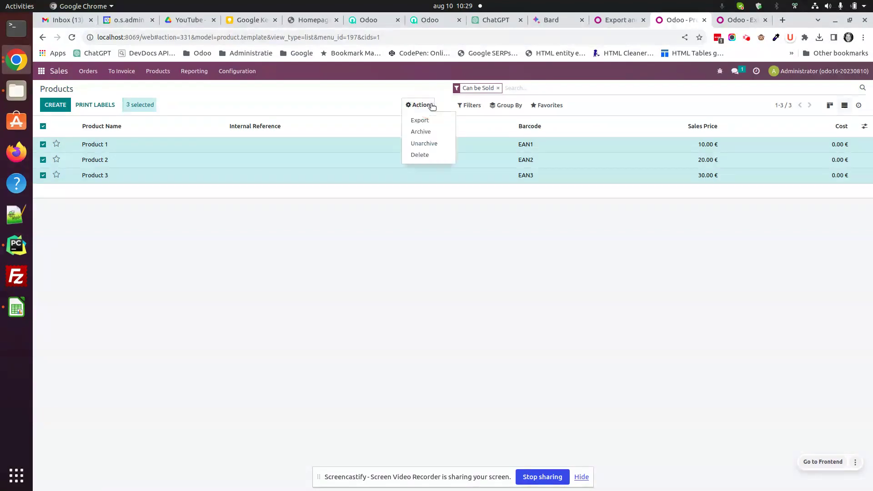
{"action": "left_click", "coordinate": [421, 120]}
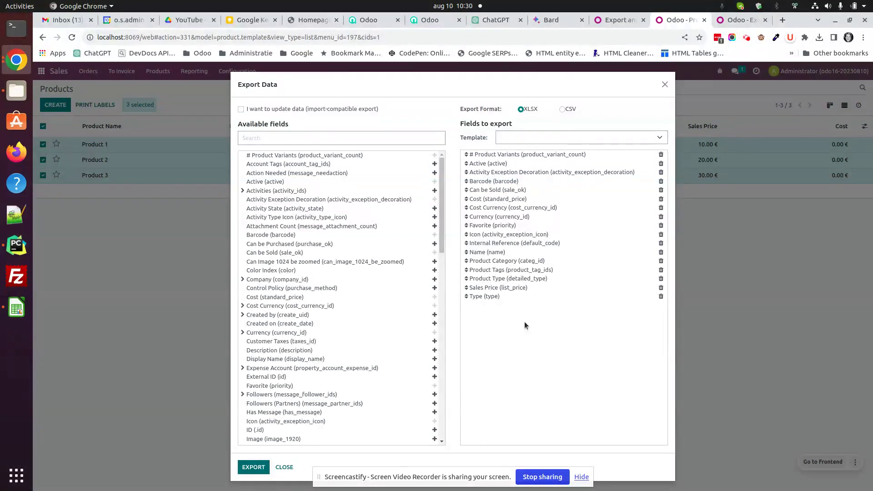
{"action": "left_click", "coordinate": [304, 137]}
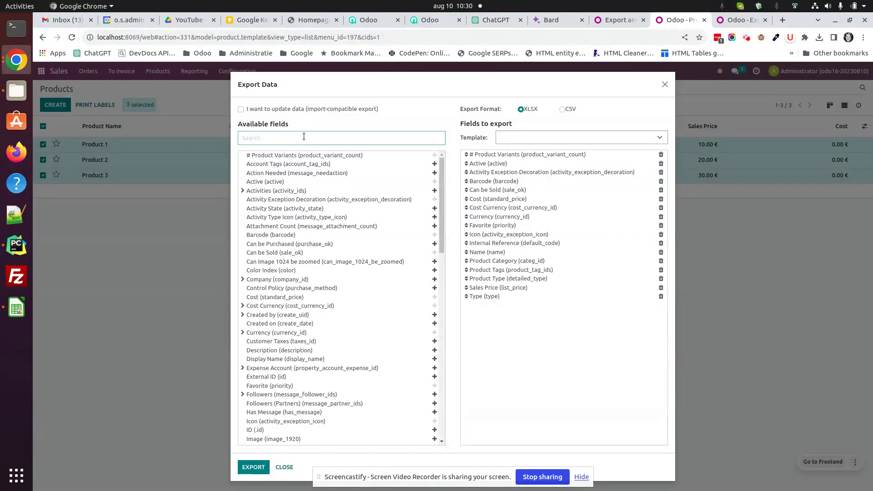
{"action": "type", "text": "id"}
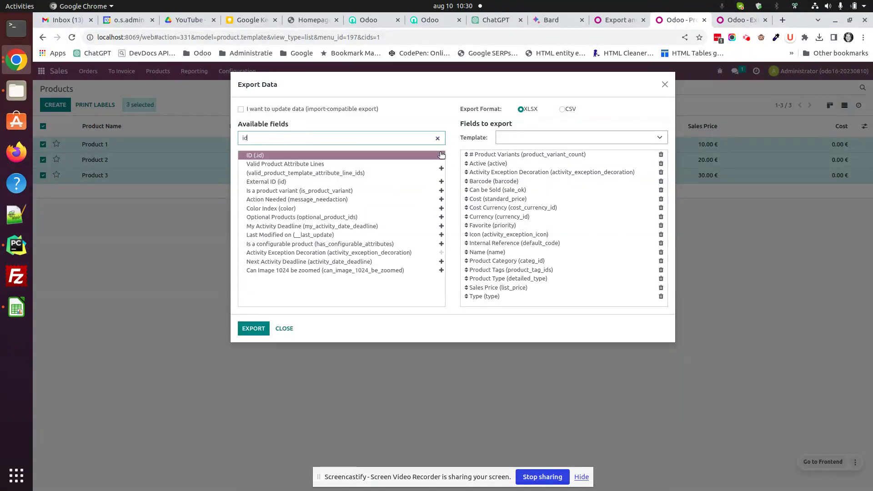
{"action": "left_click", "coordinate": [442, 156]}
{"action": "left_click", "coordinate": [276, 140]}
{"action": "type", "text": "ex"}
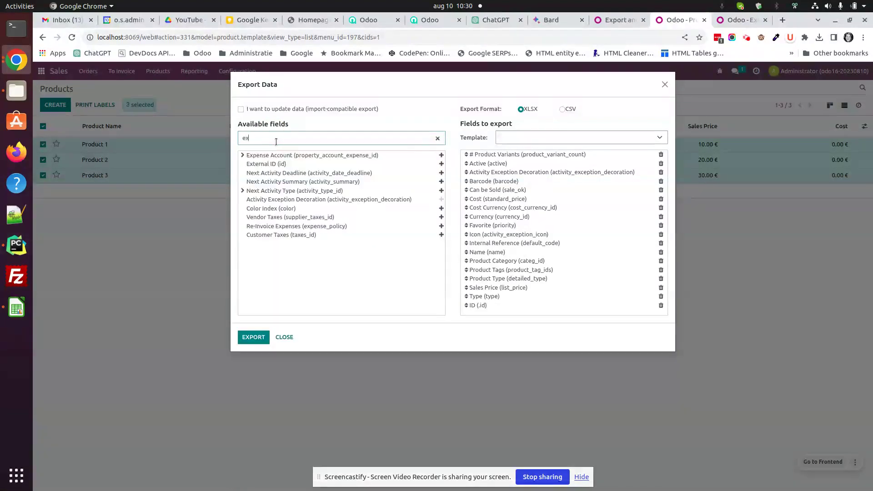
{"action": "type", "text": "tern"}
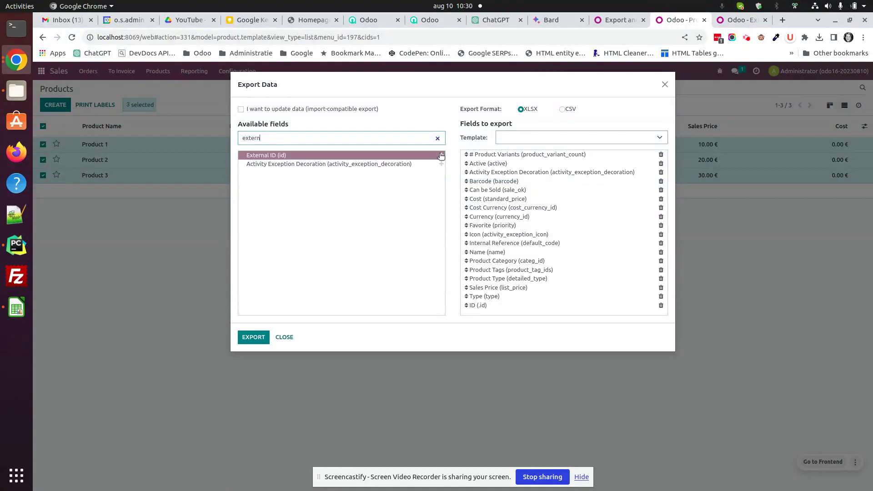
{"action": "left_click", "coordinate": [442, 156]}
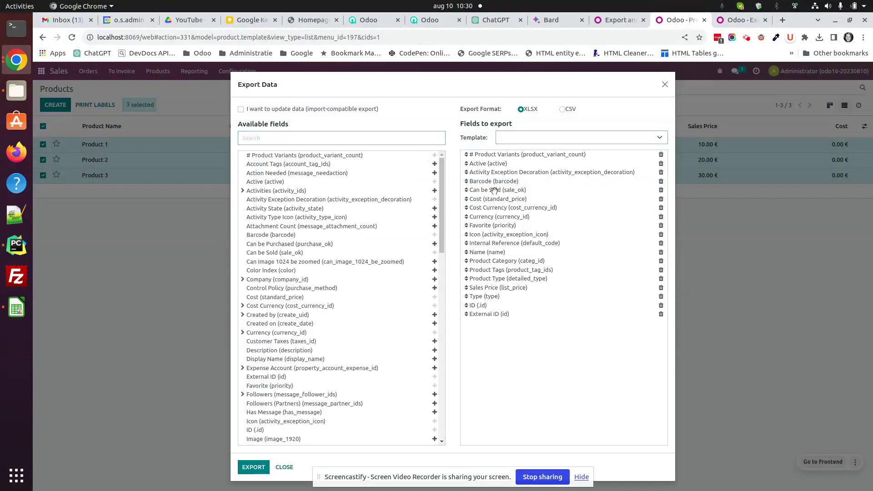
- Remove every export field except Name and Sales Price, then export the spreadsheet
{"action": "left_click", "coordinate": [661, 154]}
{"action": "left_click", "coordinate": [661, 154]}
{"action": "left_click", "coordinate": [661, 154]}
{"action": "left_click", "coordinate": [662, 155]}
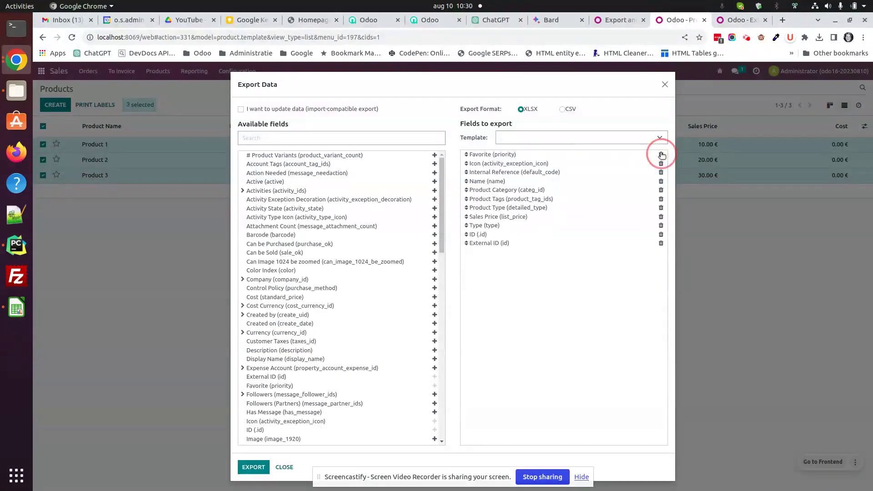
{"action": "left_click", "coordinate": [661, 155]}
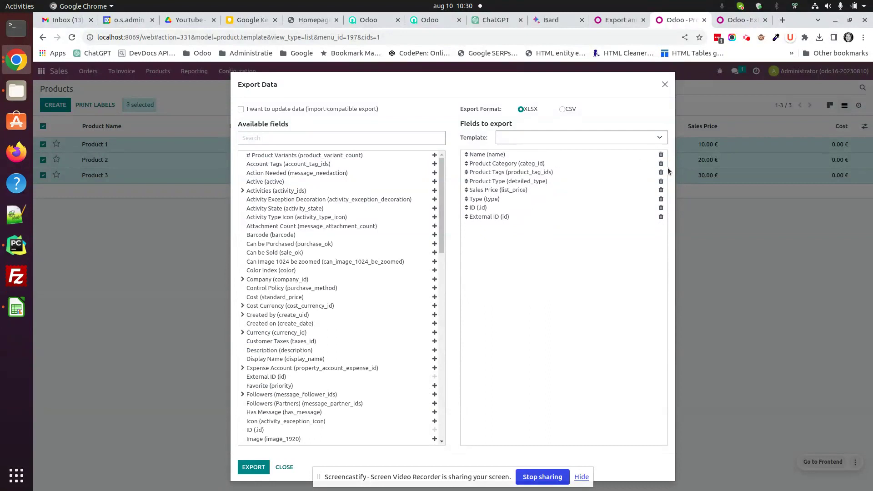
{"action": "left_click", "coordinate": [661, 164]}
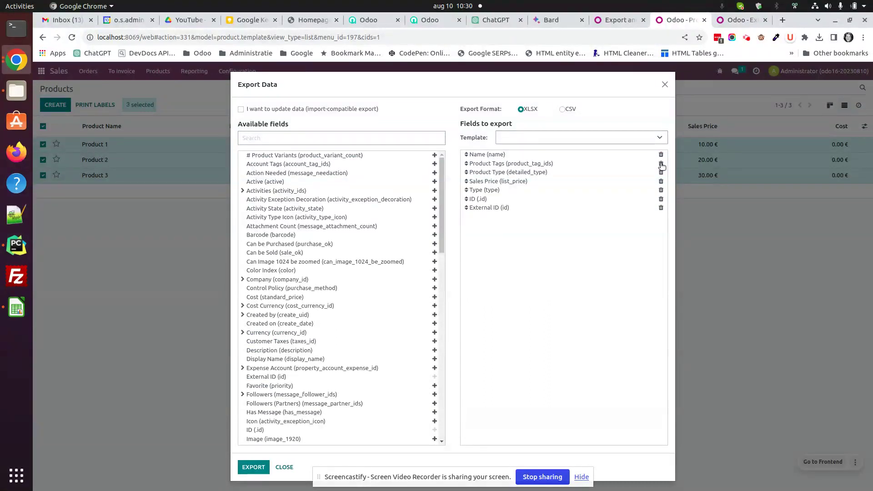
{"action": "left_click", "coordinate": [661, 164]}
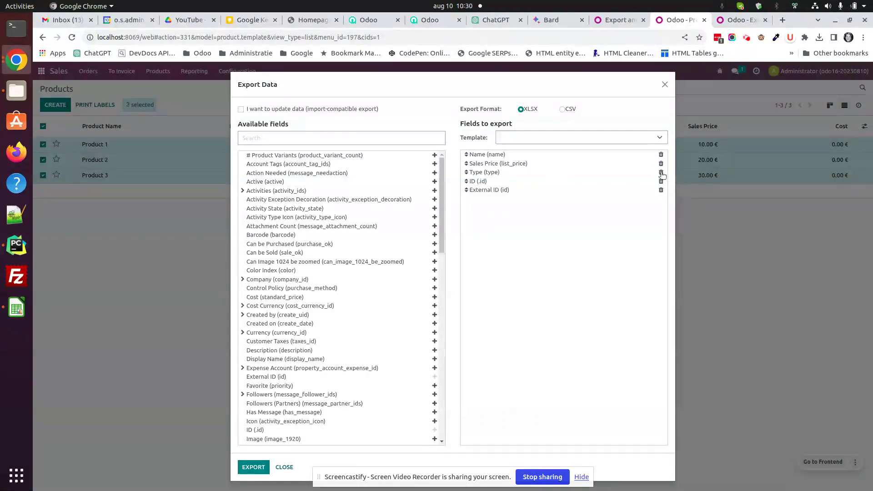
{"action": "left_click", "coordinate": [661, 173]}
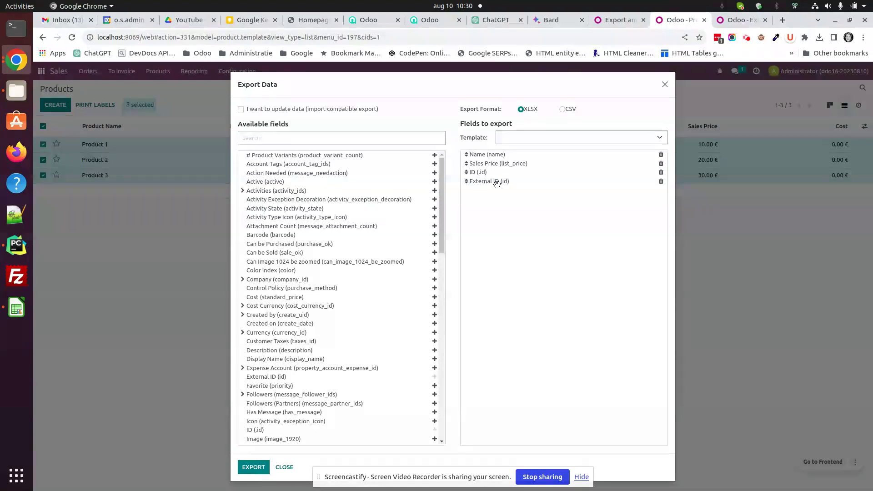
{"action": "left_click", "coordinate": [255, 468]}
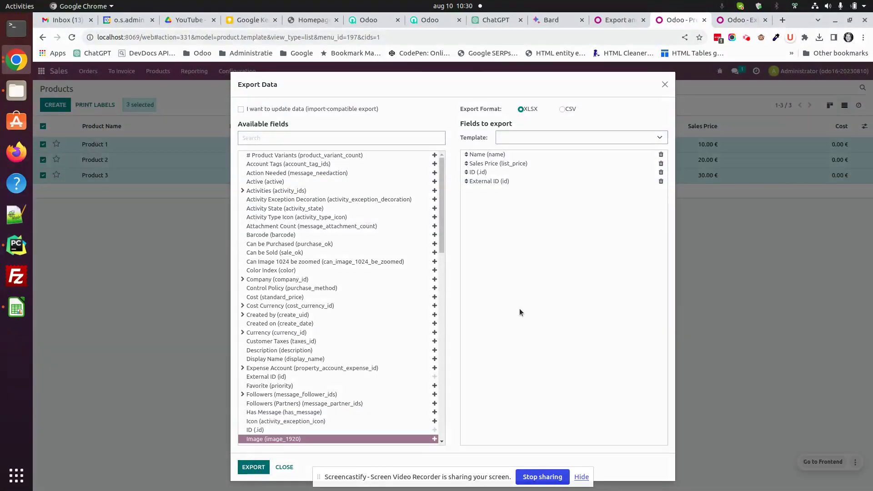
- Save the export xlsx, replacing the existing file
{"action": "left_click", "coordinate": [364, 108]}
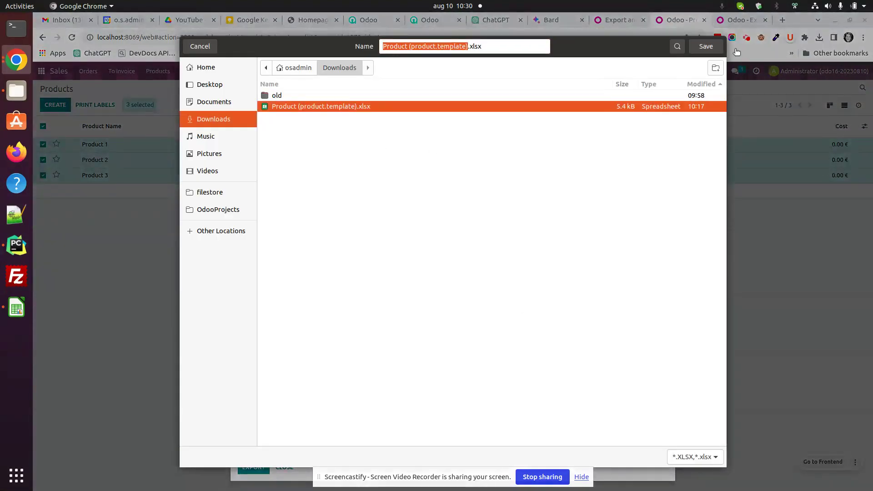
{"action": "left_click", "coordinate": [706, 46]}
{"action": "left_click", "coordinate": [532, 281]}
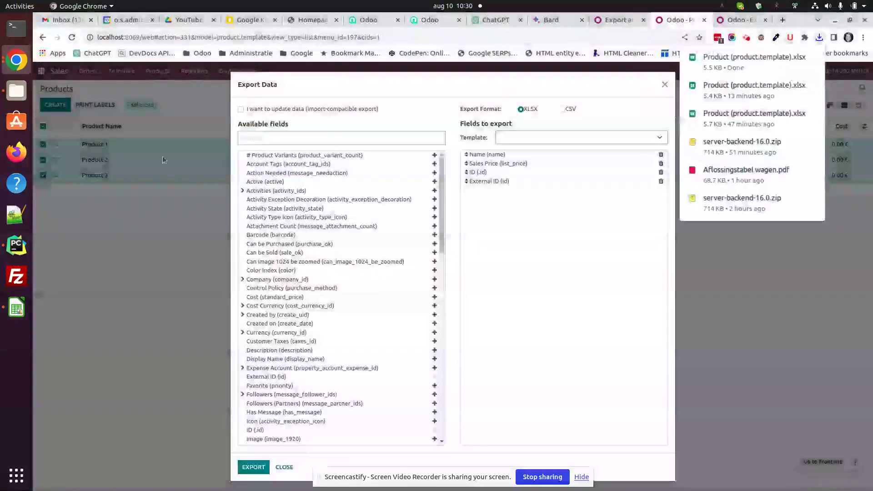
- Open the export from Downloads in Calc and widen column D to show External IDs
{"action": "left_click", "coordinate": [16, 91]}
{"action": "double_click", "coordinate": [221, 81]}
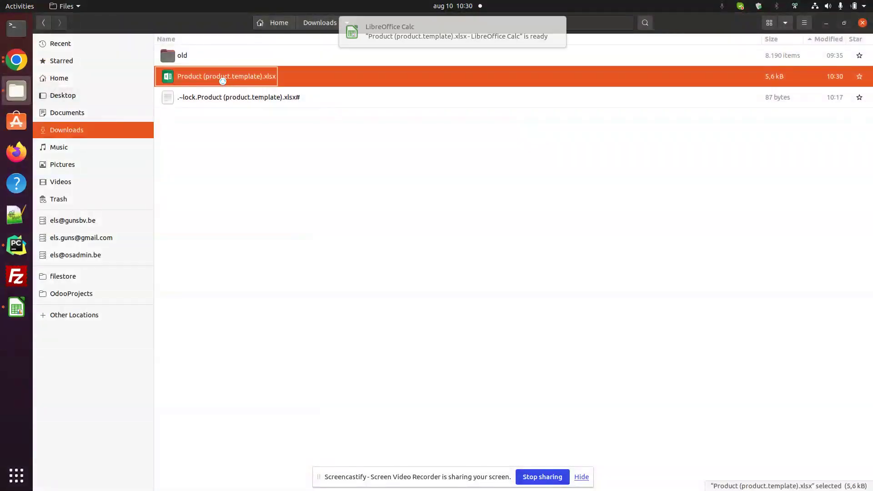
{"action": "right_click", "coordinate": [17, 309]}
{"action": "left_click", "coordinate": [56, 348]}
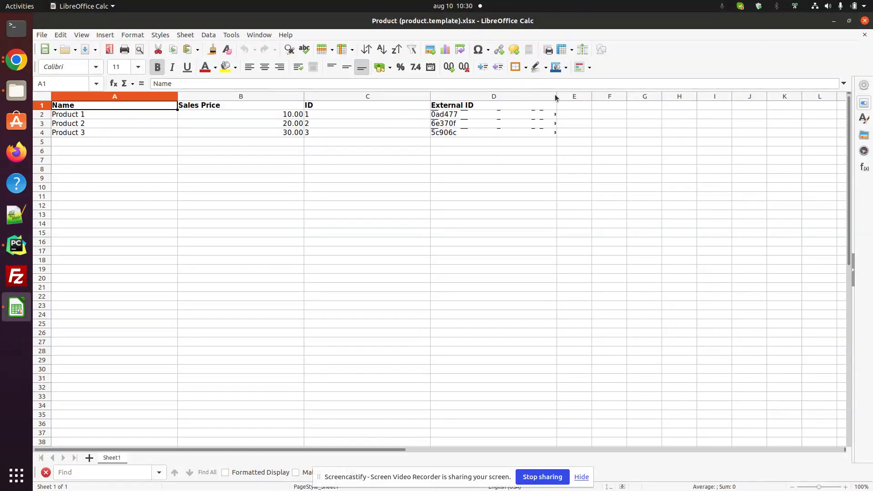
{"action": "left_click_drag", "start_coordinate": [557, 96], "coordinate": [642, 94]}
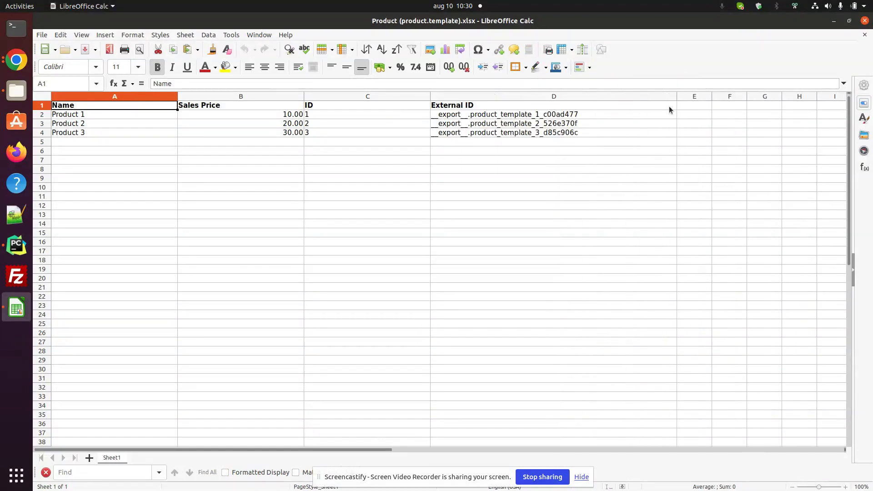
- Close the Odoo export dialog and deselect the three products
{"action": "left_click", "coordinate": [16, 59]}
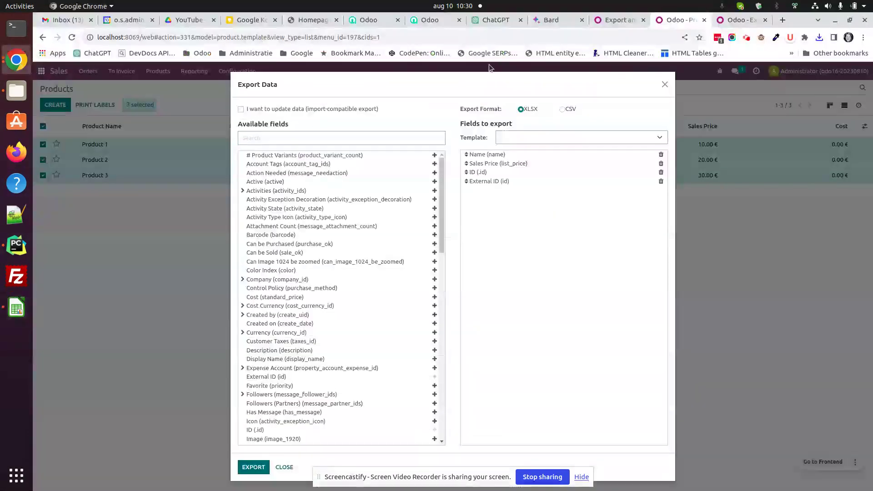
{"action": "left_click", "coordinate": [283, 468]}
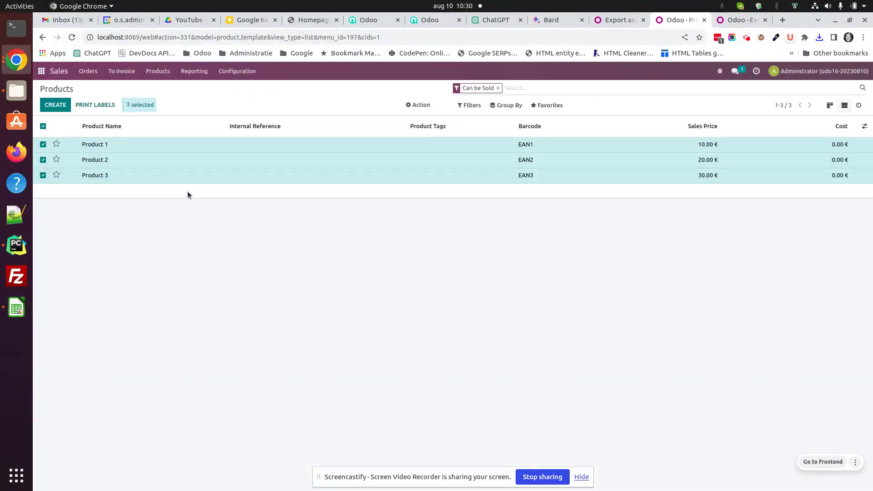
{"action": "left_click", "coordinate": [846, 105]}
- Show Product 1's metadata and select its XML ID __export__.product_template_1_c00ad477
{"action": "left_click", "coordinate": [433, 146]}
{"action": "left_click", "coordinate": [721, 71]}
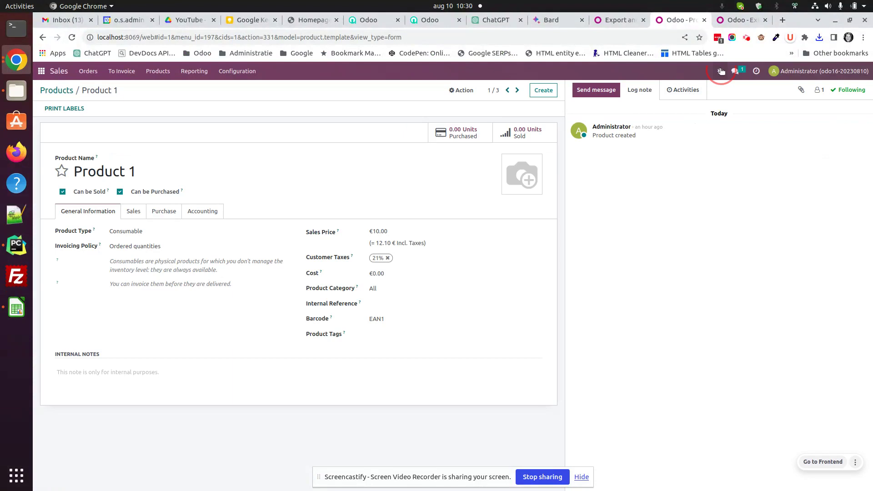
{"action": "left_click", "coordinate": [694, 231]}
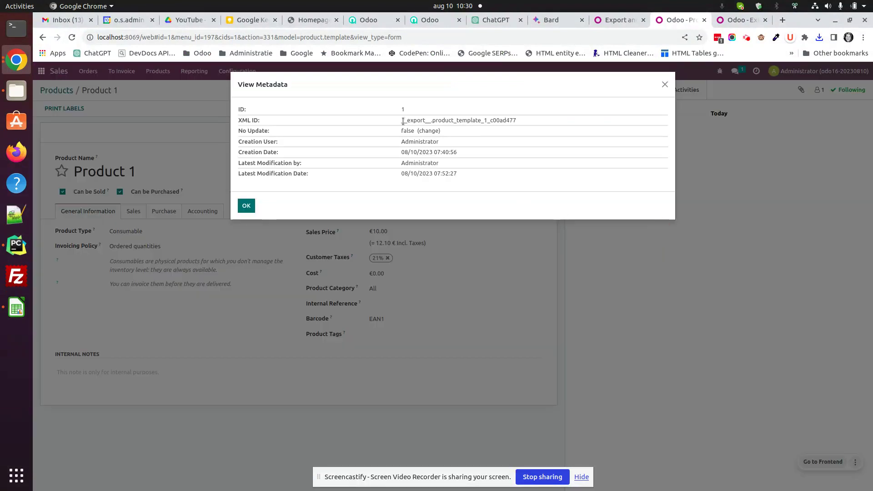
{"action": "left_click_drag", "start_coordinate": [403, 121], "coordinate": [575, 121]}
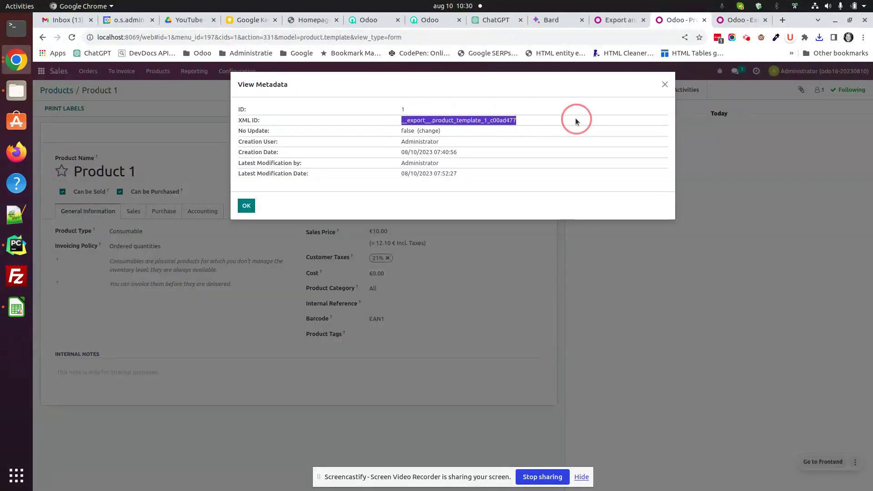
{"action": "left_click", "coordinate": [25, 311]}
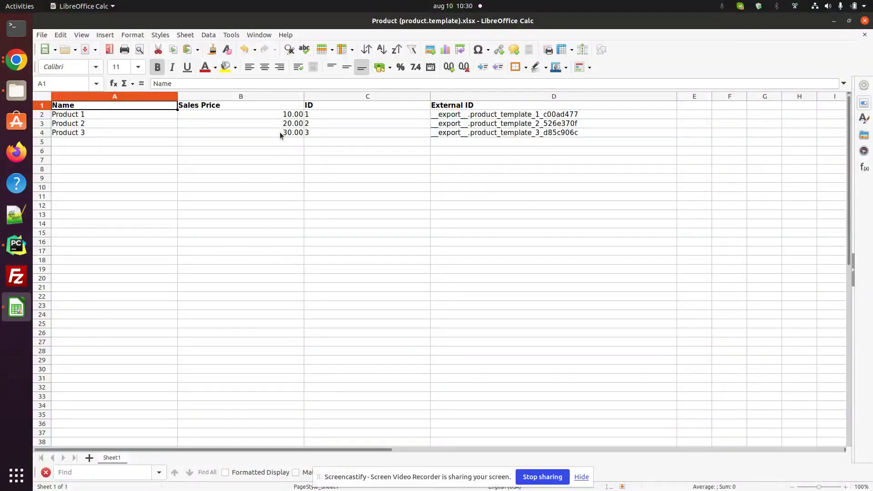
- Change the sales prices in B2, B3 and B4 to 15, 25 and 35
{"action": "key", "text": "Down"}
{"action": "key", "text": "Right"}
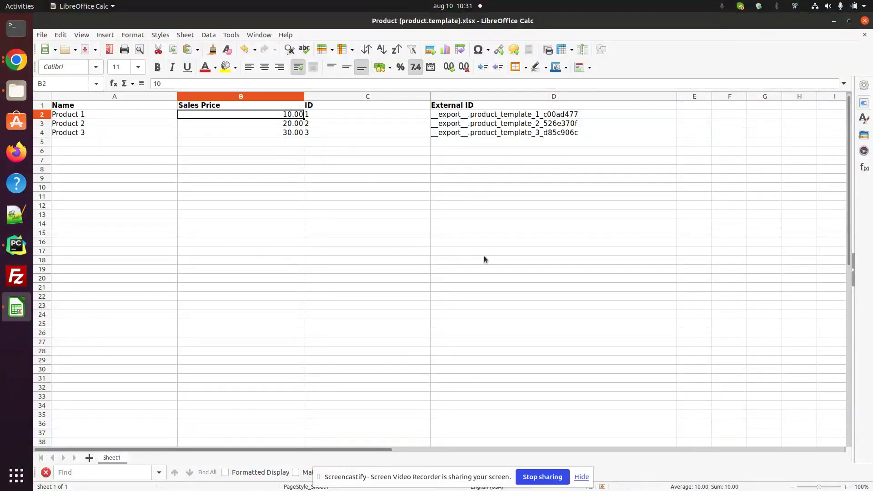
{"action": "type", "text": "15"}
{"action": "key", "text": "Tab"}
{"action": "key", "text": "Down"}
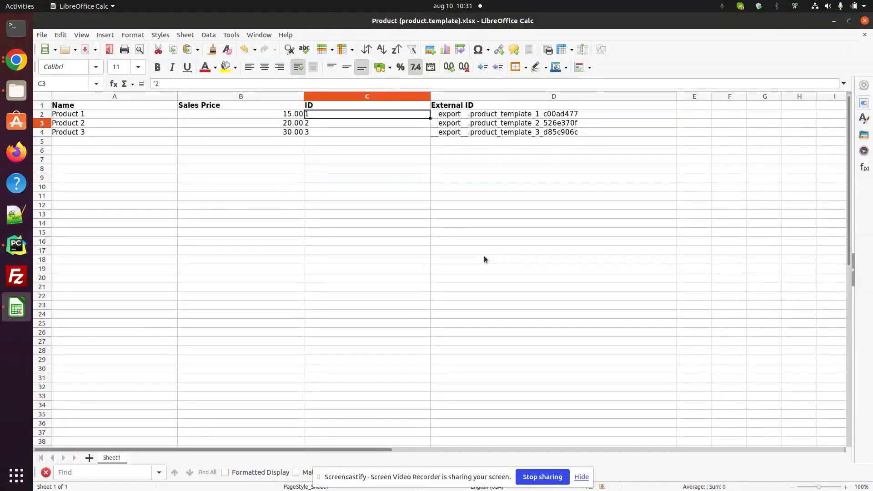
{"action": "key", "text": "Left"}
{"action": "type", "text": "25"}
{"action": "key", "text": "Tab"}
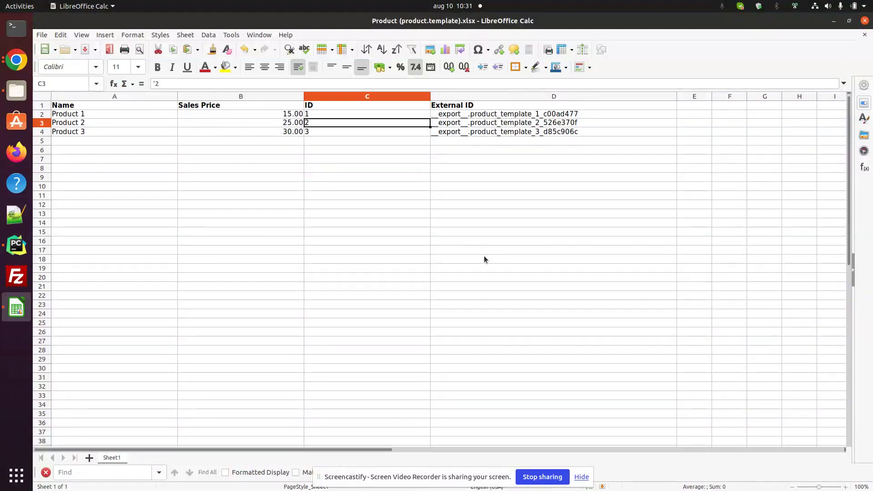
{"action": "key", "text": "Down"}
{"action": "key", "text": "Left"}
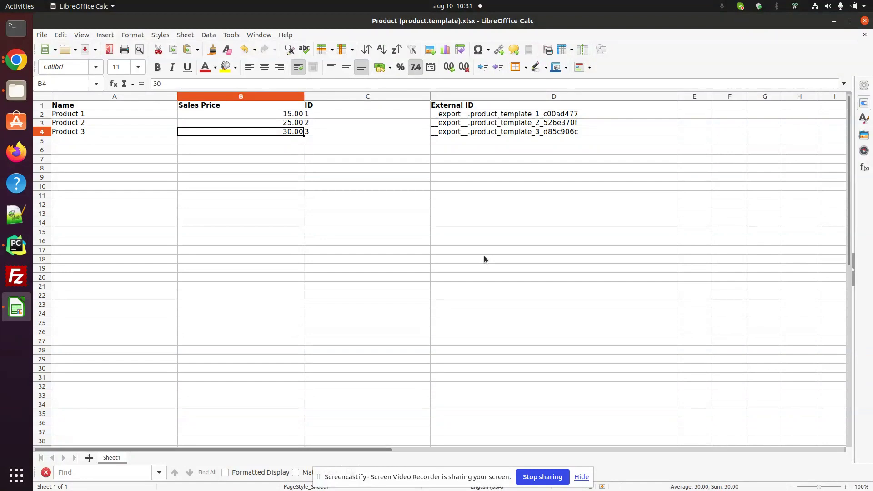
{"action": "type", "text": "35"}
{"action": "left_click", "coordinate": [462, 244]}
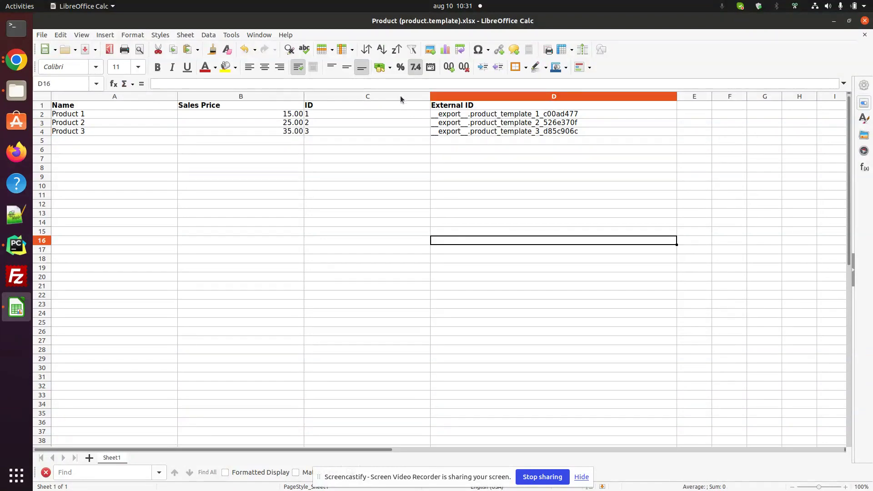
{"action": "left_click", "coordinate": [401, 105]}
{"action": "left_click", "coordinate": [489, 109]}
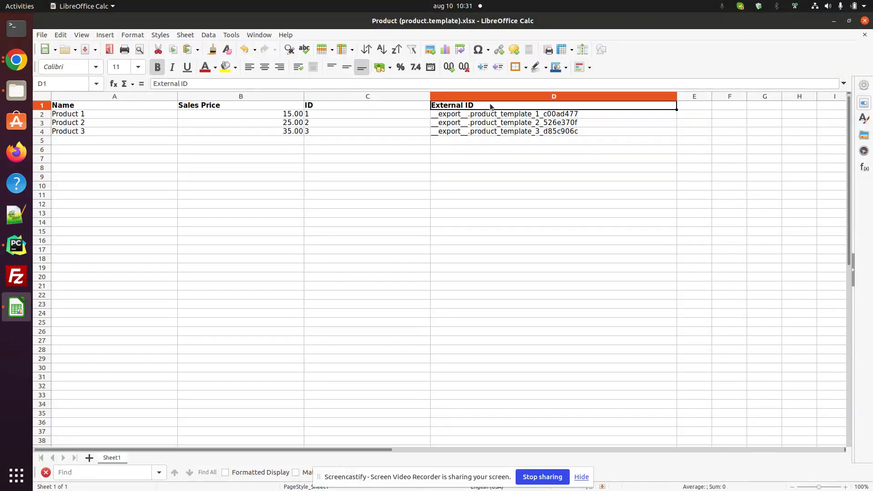
{"action": "left_click", "coordinate": [16, 61]}
- Close the metadata window and start Import records from the Products list
{"action": "left_click", "coordinate": [247, 205]}
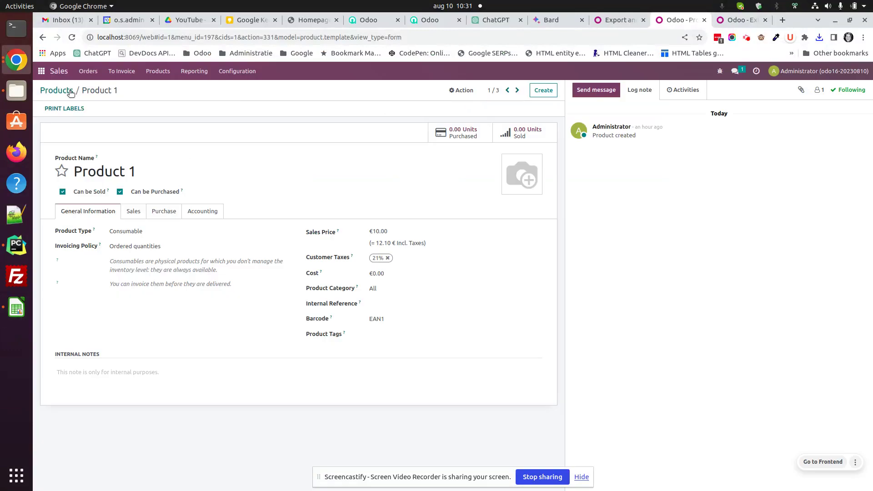
{"action": "left_click", "coordinate": [68, 91]}
{"action": "left_click", "coordinate": [548, 105]}
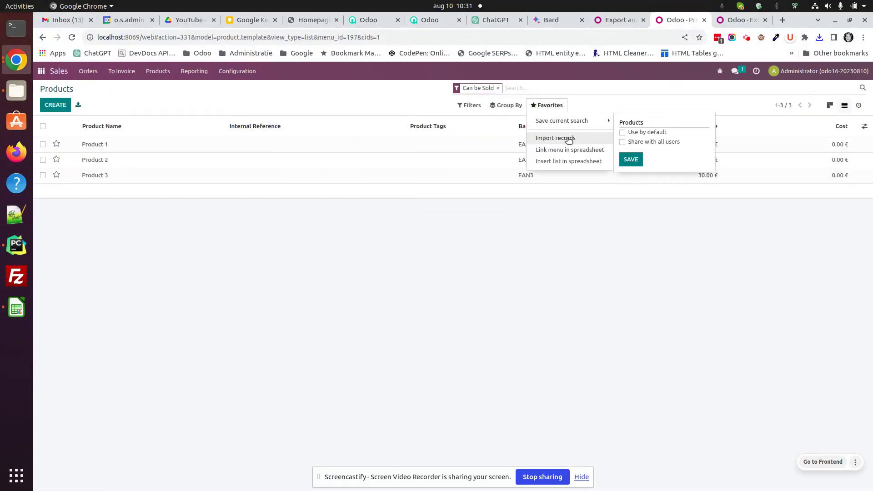
{"action": "left_click", "coordinate": [564, 136]}
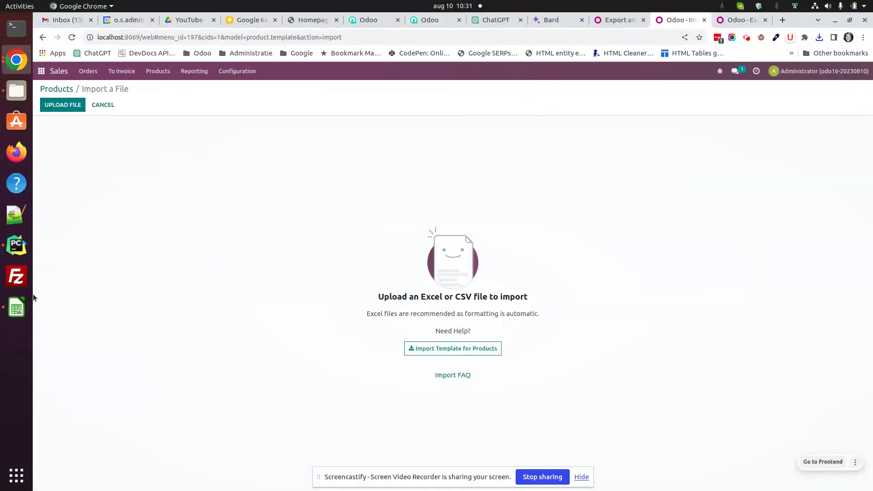
- Save the edited product spreadsheet in LibreOffice Calc
{"action": "left_click", "coordinate": [17, 308]}
{"action": "left_click", "coordinate": [43, 36]}
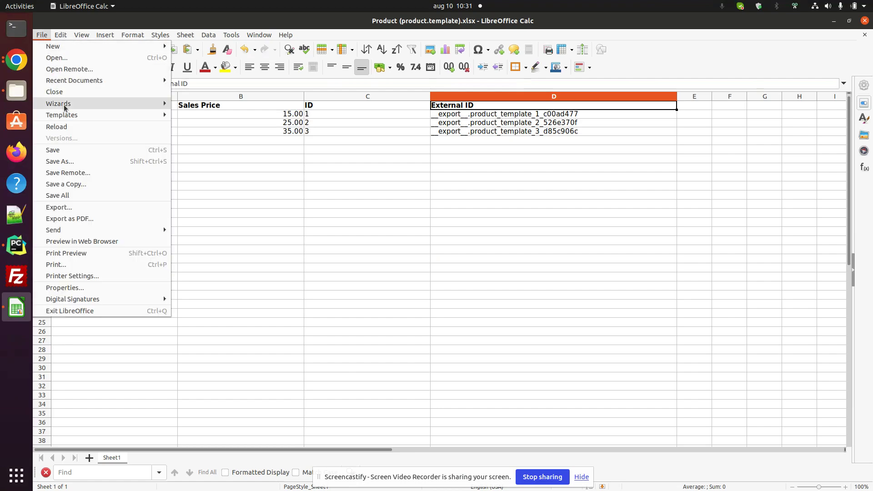
{"action": "left_click", "coordinate": [52, 150]}
- Upload Product (product.template).xlsx to the Odoo import
{"action": "left_click", "coordinate": [16, 59]}
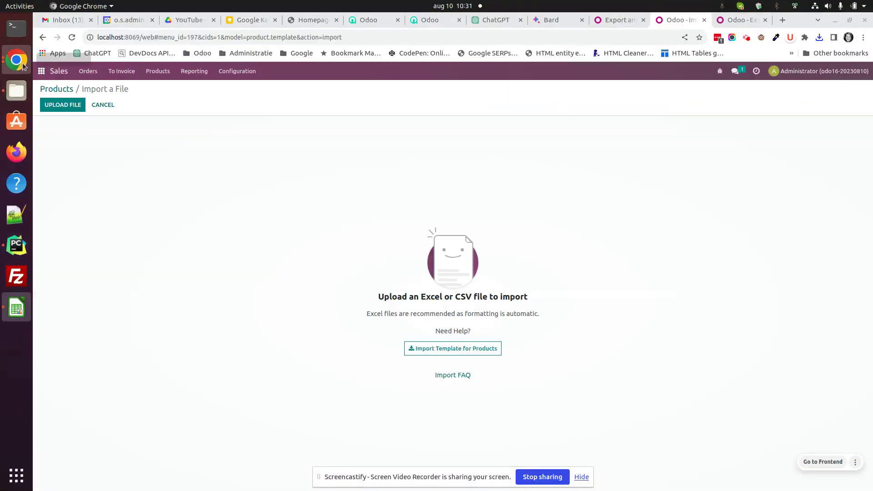
{"action": "left_click", "coordinate": [62, 104]}
{"action": "left_click", "coordinate": [336, 107]}
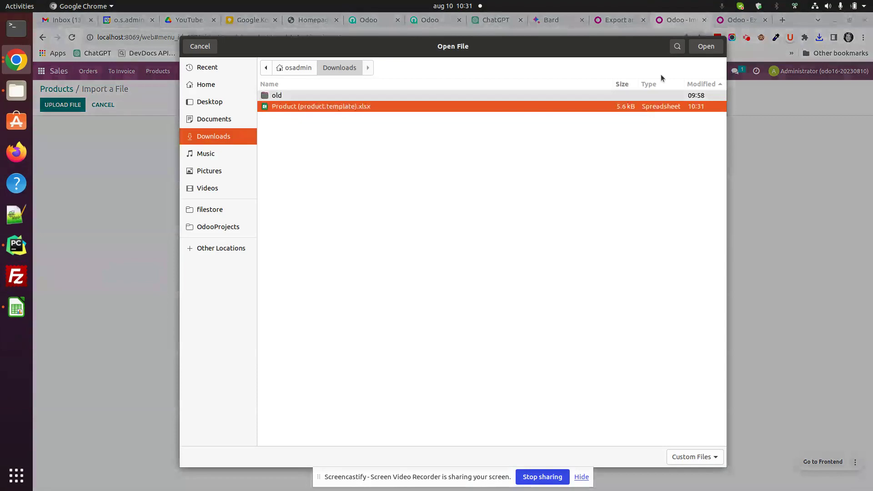
{"action": "left_click", "coordinate": [706, 46]}
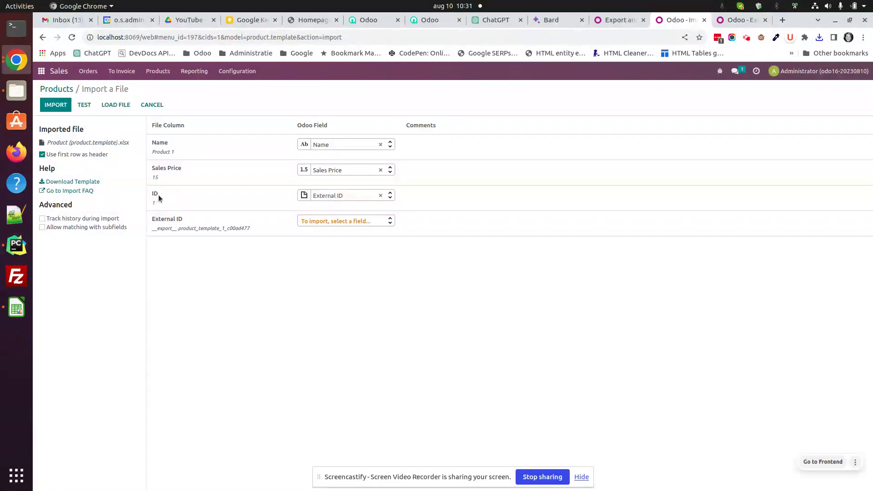
{"action": "mouse_move", "coordinate": [366, 196]}
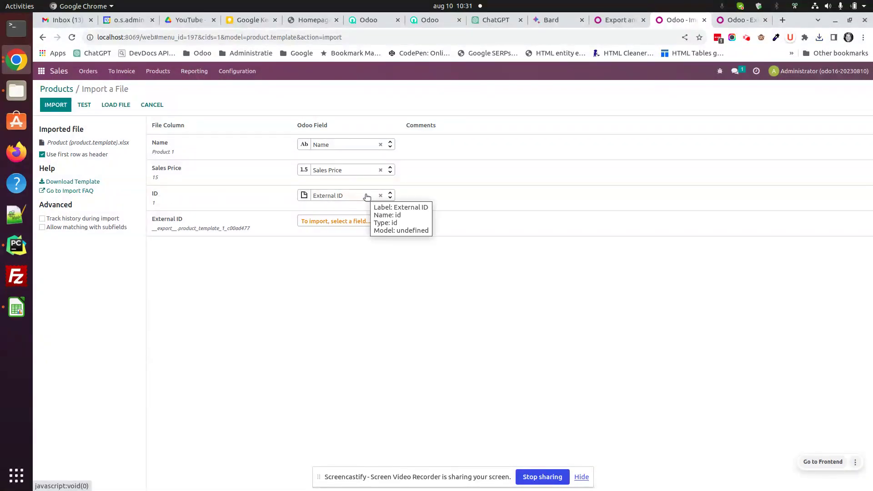
- Remove the External ID mapping from the ID column, leaving it unmapped
{"action": "left_click", "coordinate": [380, 196]}
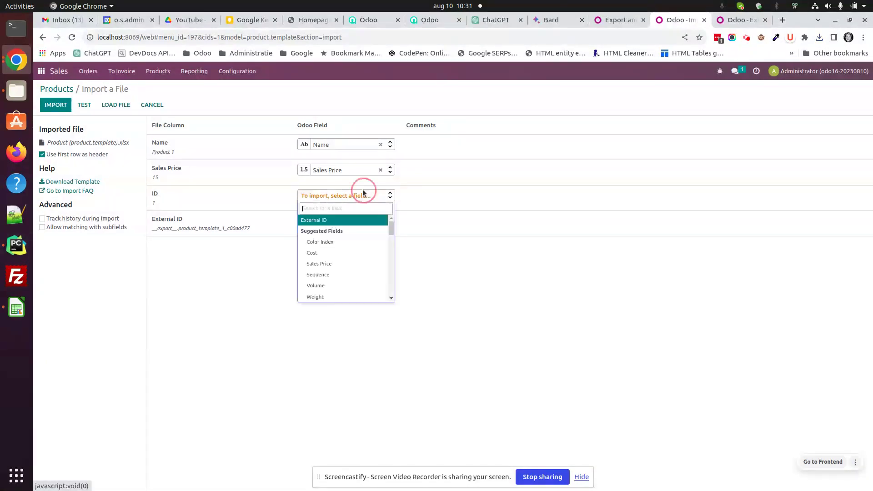
{"action": "type", "text": "data"}
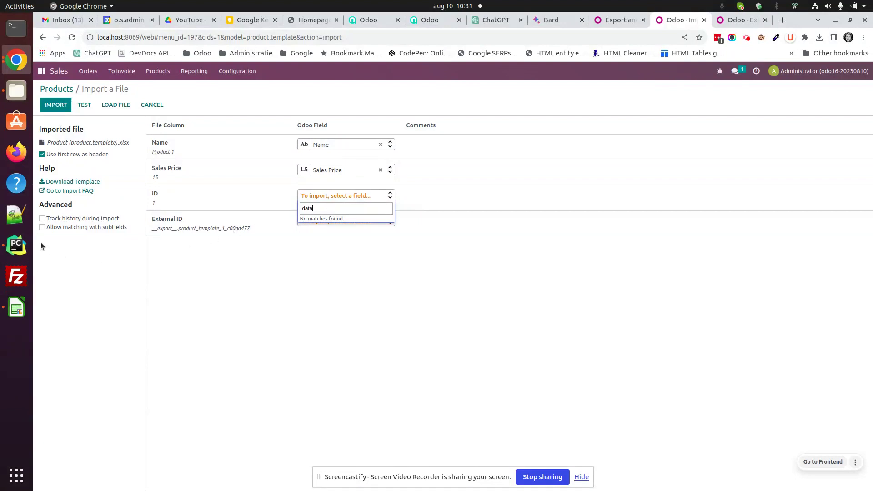
{"action": "key", "text": "BackSpace"}
{"action": "key", "text": "BackSpace"}
{"action": "type", "text": "i"}
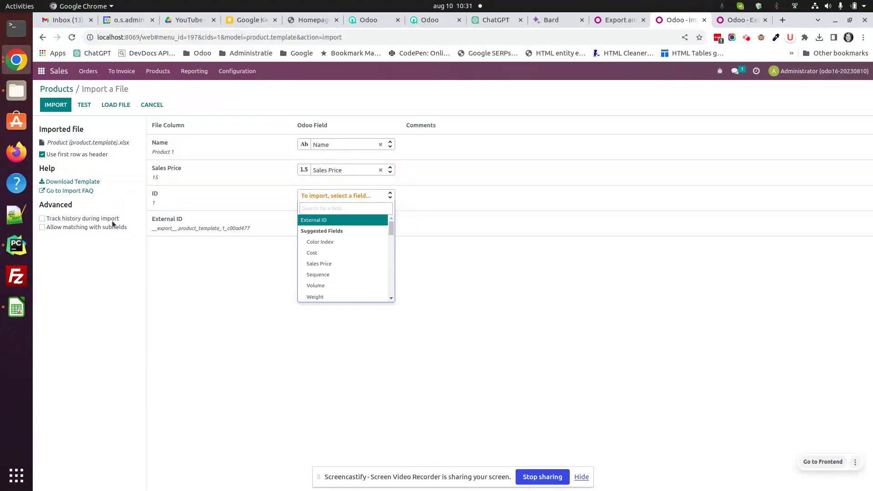
{"action": "type", "text": "d"}
{"action": "key", "text": "BackSpace"}
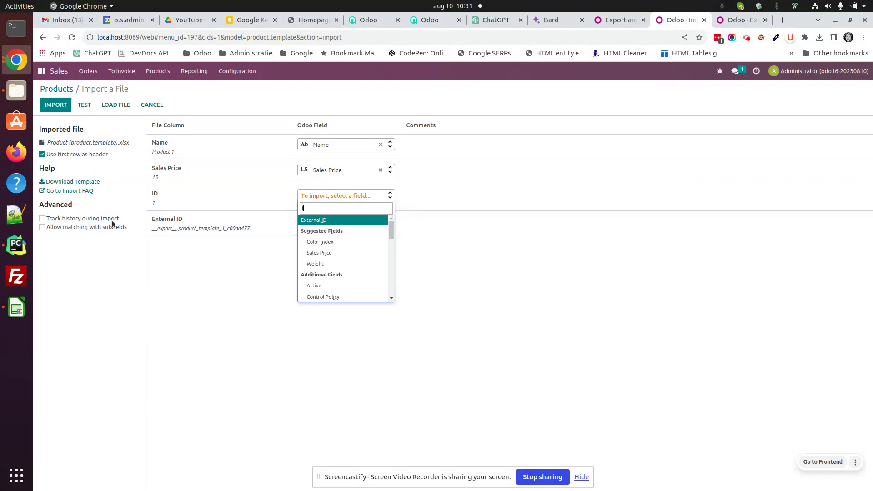
{"action": "key", "text": "BackSpace"}
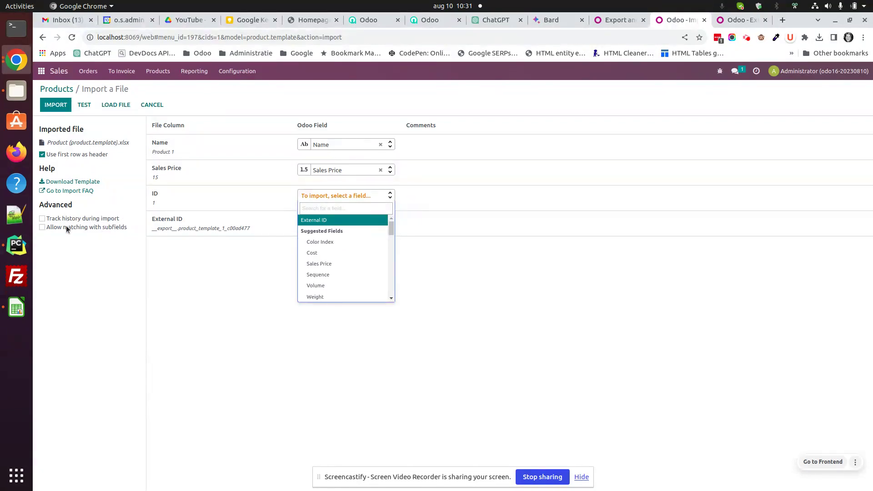
{"action": "key", "text": "Escape"}
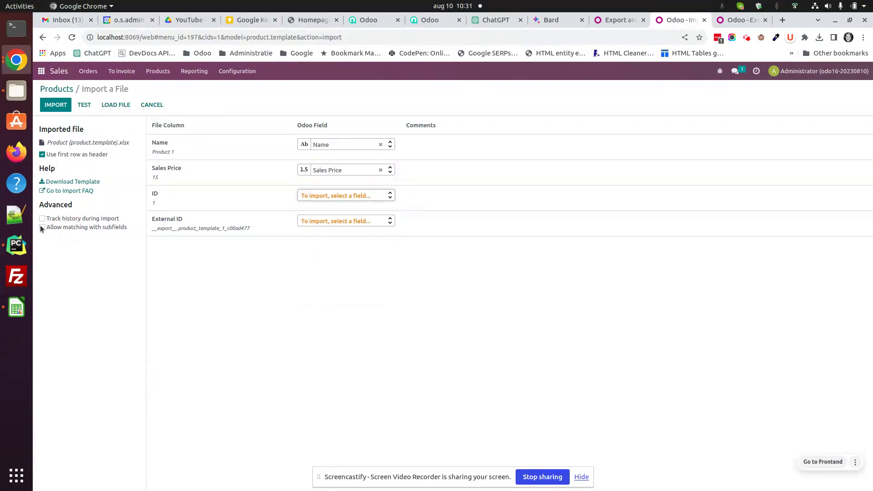
- Enable 'Allow matching with subfields' and revisit the ID column's field choices
{"action": "left_click", "coordinate": [42, 228]}
{"action": "left_click", "coordinate": [349, 196]}
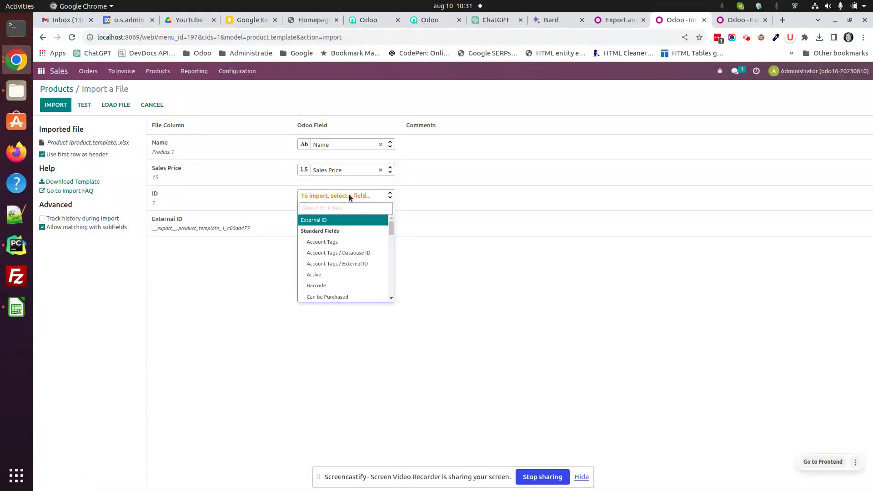
{"action": "type", "text": "id"}
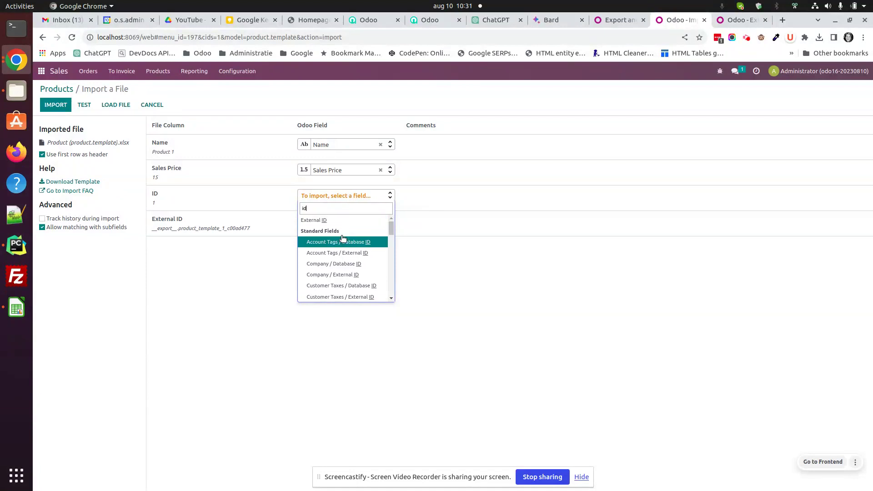
{"action": "scroll", "coordinate": [341, 235], "scroll_direction": "down", "scroll_amount": 1}
{"action": "scroll", "coordinate": [343, 230], "scroll_direction": "down", "scroll_amount": 3}
{"action": "scroll", "coordinate": [342, 232], "scroll_direction": "down", "scroll_amount": 3}
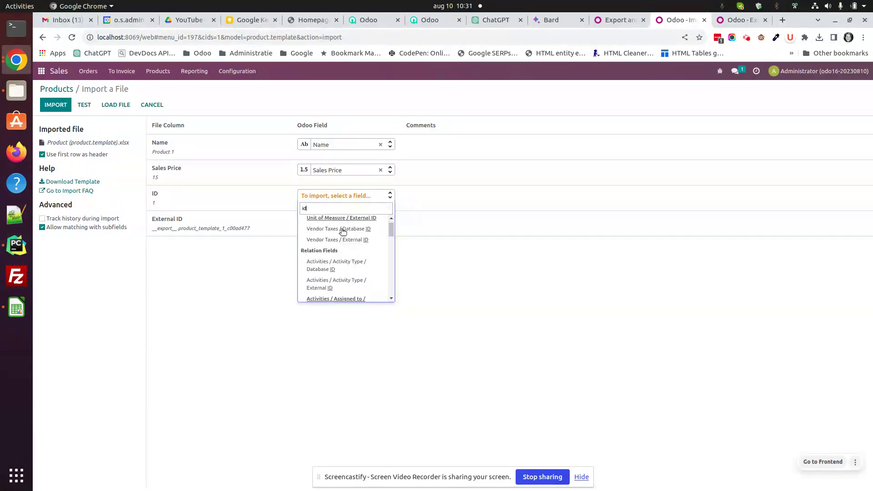
{"action": "scroll", "coordinate": [343, 231], "scroll_direction": "down", "scroll_amount": 2}
{"action": "scroll", "coordinate": [342, 231], "scroll_direction": "down", "scroll_amount": 2}
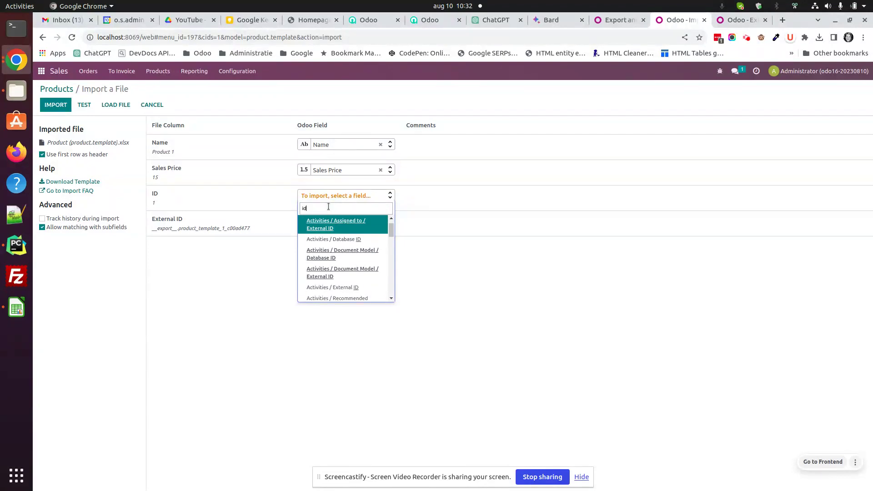
{"action": "key", "text": "BackSpace"}
{"action": "key", "text": "BackSpace"}
- Map the External ID column, unmap Name, then test and import the product sheet
{"action": "left_click", "coordinate": [209, 272]}
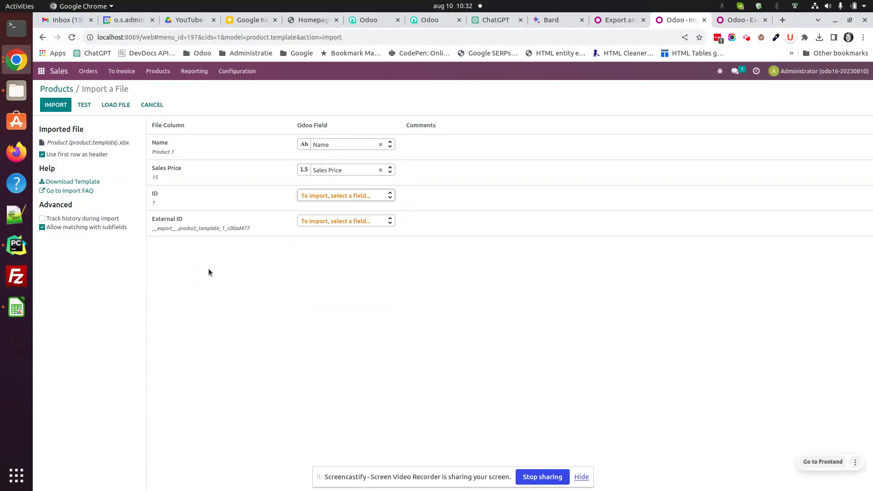
{"action": "left_click", "coordinate": [319, 222]}
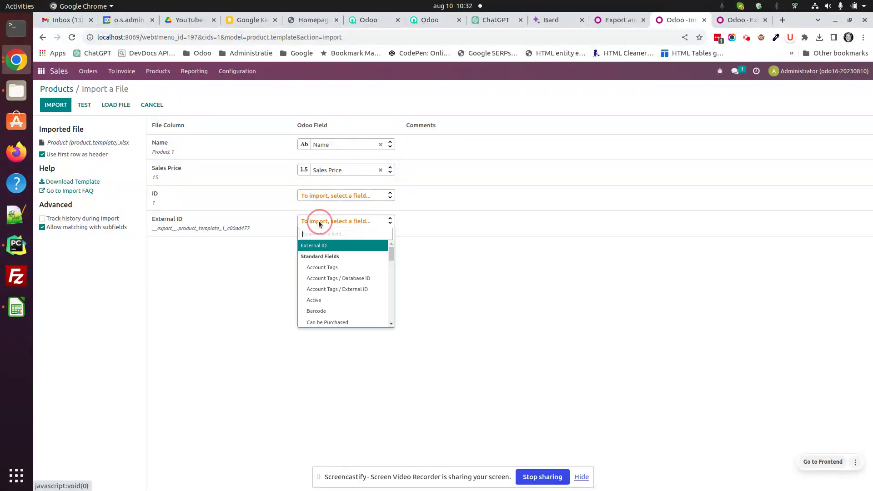
{"action": "left_click", "coordinate": [330, 247]}
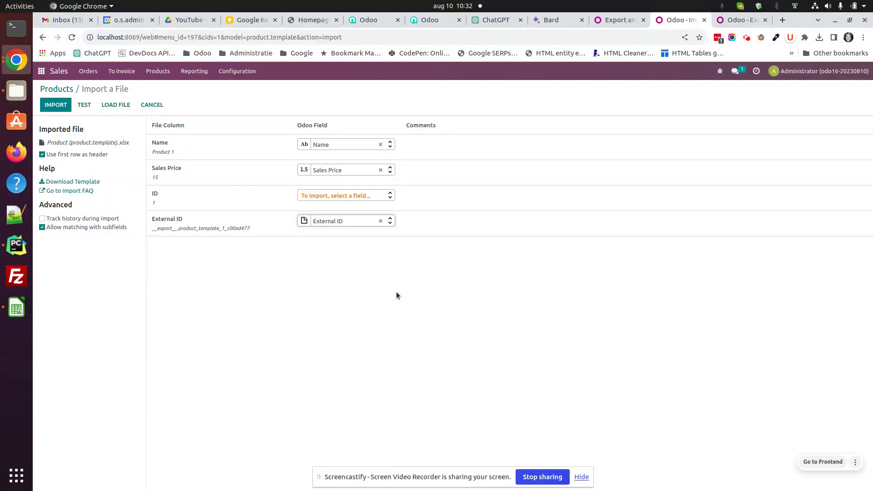
{"action": "left_click", "coordinate": [380, 145]}
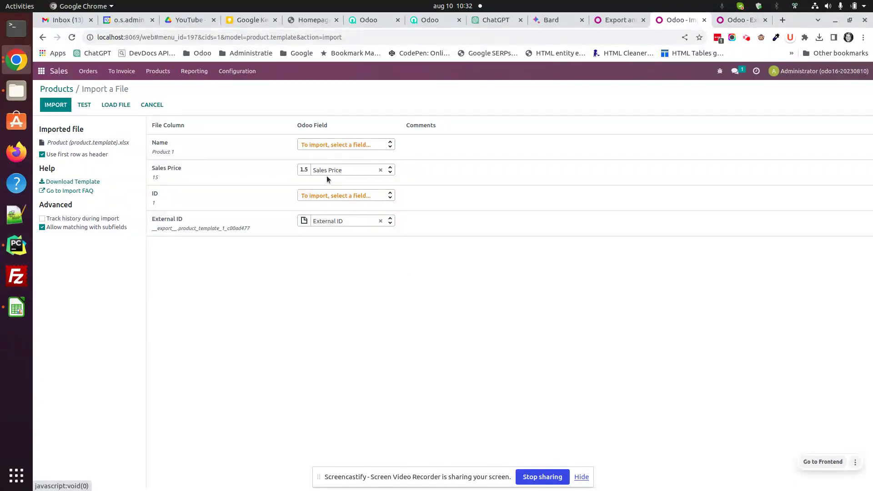
{"action": "left_click", "coordinate": [85, 109]}
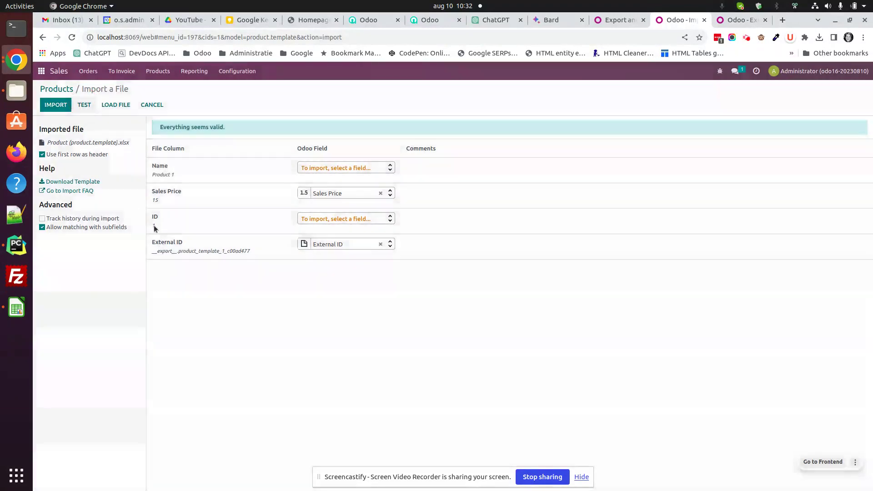
{"action": "left_click", "coordinate": [55, 105]}
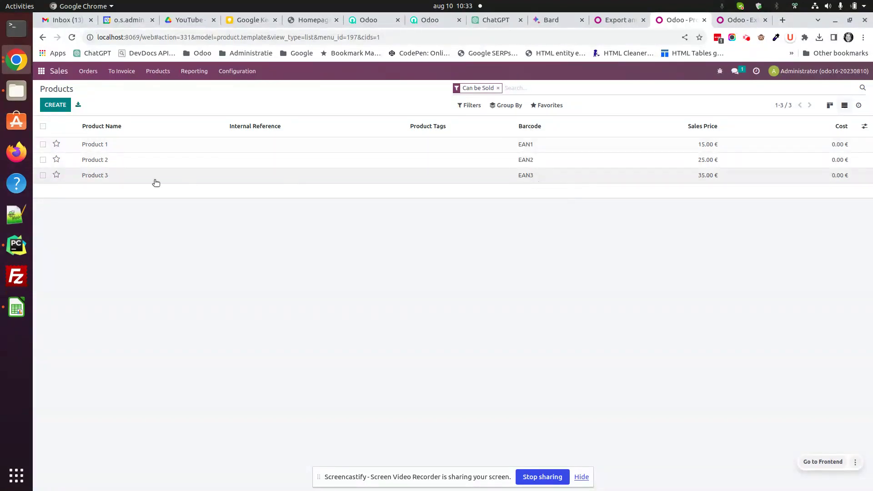
- Select all three products and start an export from the Action menu
{"action": "left_click", "coordinate": [43, 126]}
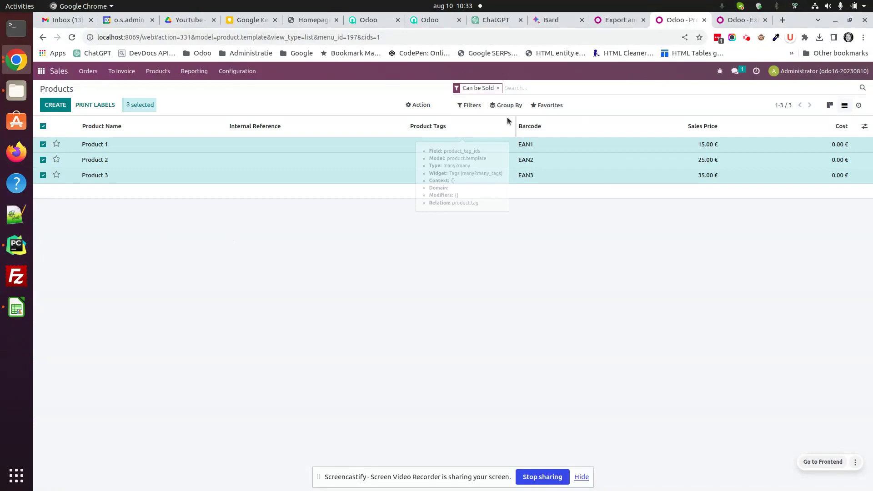
{"action": "left_click", "coordinate": [548, 106]}
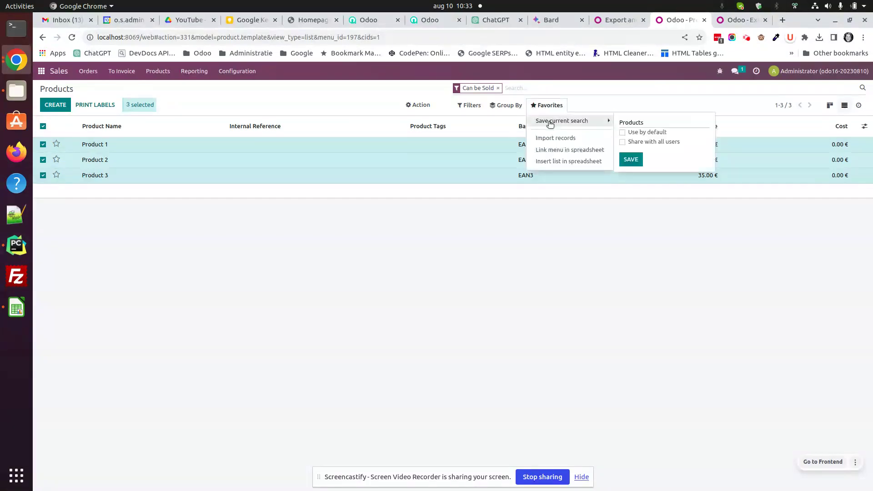
{"action": "left_click", "coordinate": [419, 105]}
{"action": "left_click", "coordinate": [425, 121]}
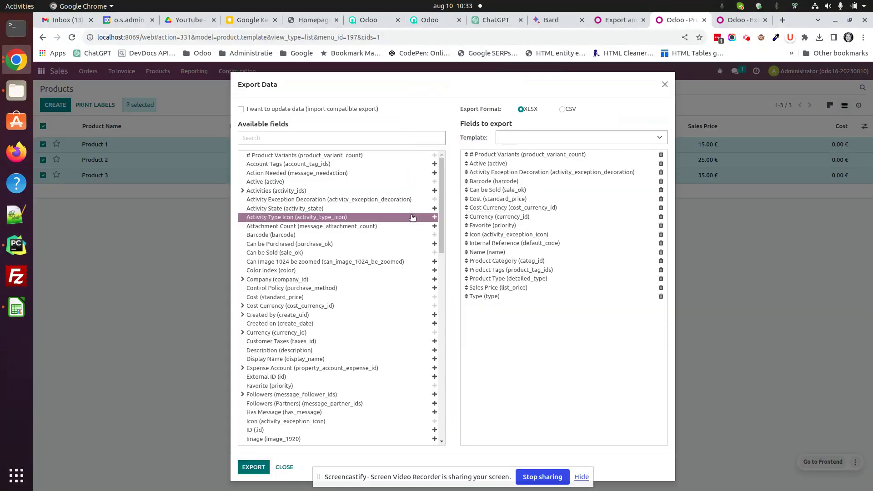
- Remove every export field except Barcode and Sales Price
{"action": "left_click", "coordinate": [345, 138]}
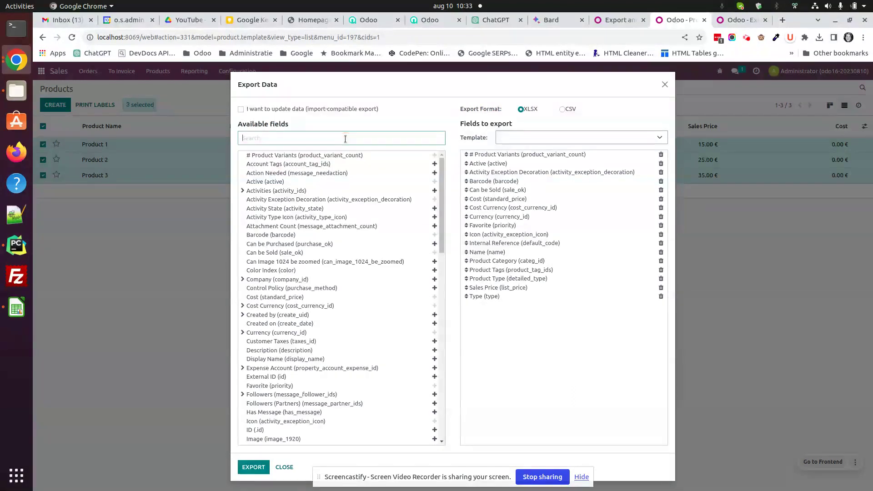
{"action": "left_click", "coordinate": [660, 156]}
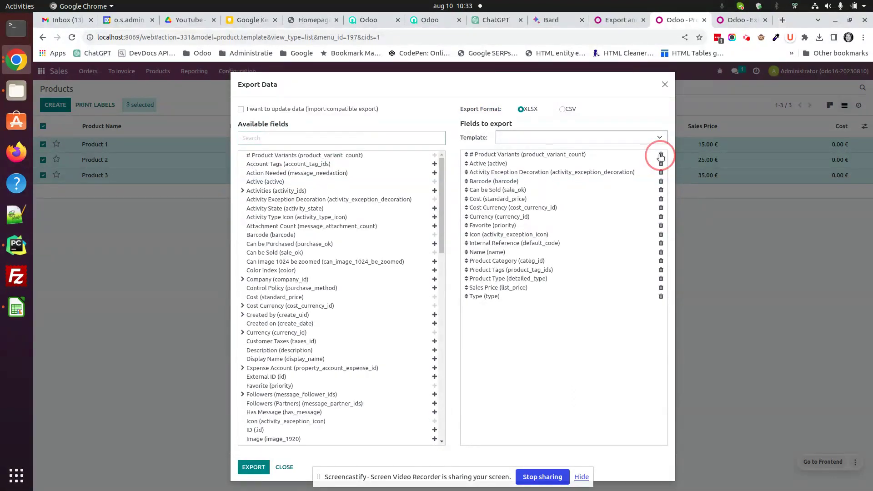
{"action": "left_click", "coordinate": [660, 156]}
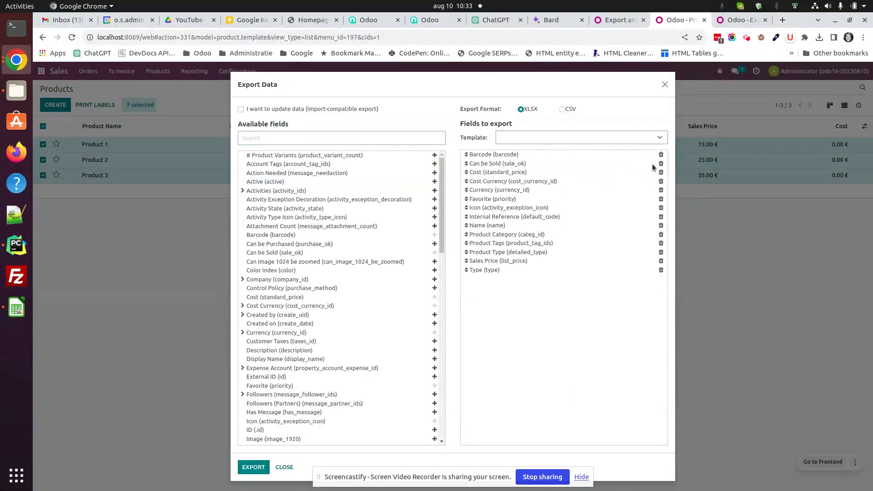
{"action": "left_click", "coordinate": [661, 163]}
{"action": "left_click", "coordinate": [661, 163]}
{"action": "left_click", "coordinate": [661, 164]}
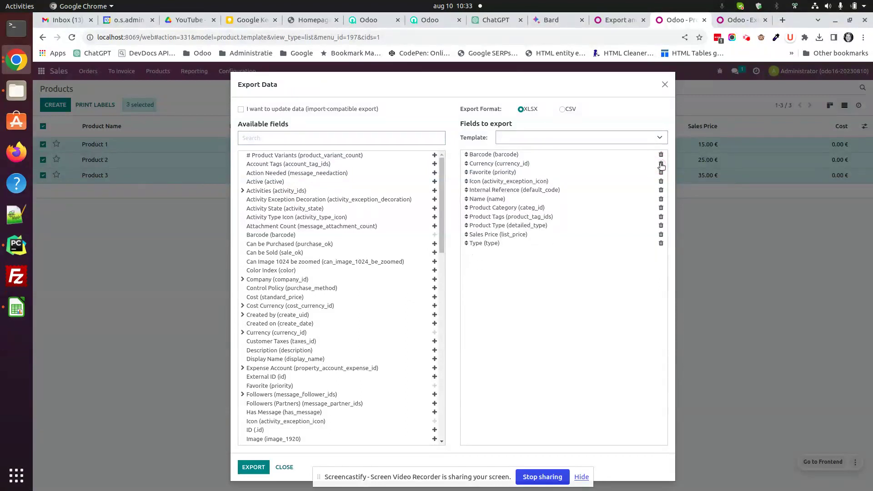
{"action": "left_click", "coordinate": [661, 164]}
{"action": "left_click", "coordinate": [661, 164]}
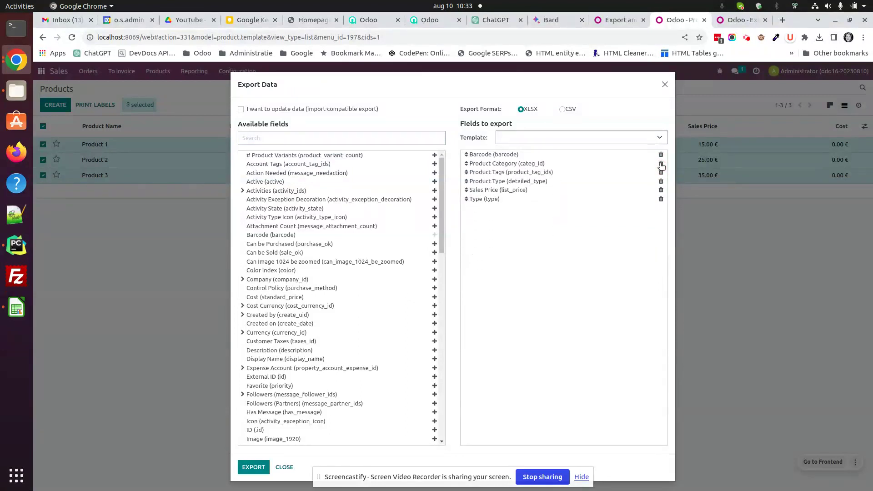
{"action": "left_click", "coordinate": [661, 163]}
{"action": "left_click", "coordinate": [661, 165]}
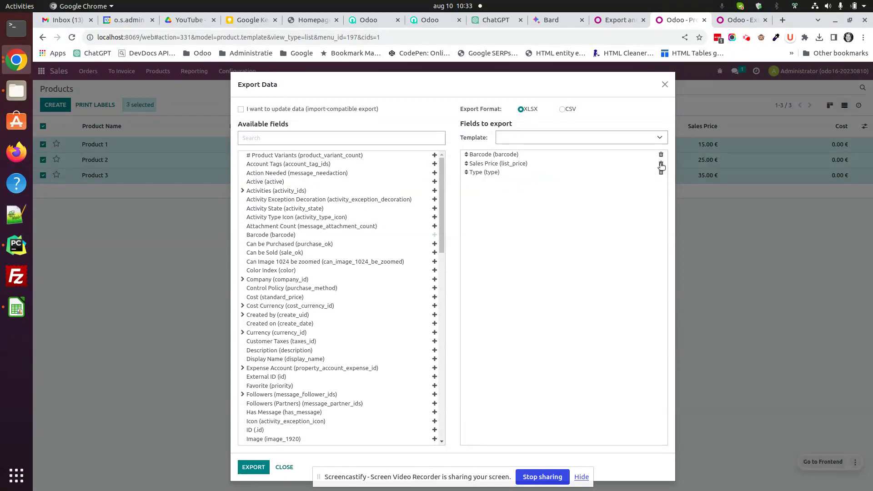
{"action": "left_click", "coordinate": [660, 171]}
- Export to xlsx, replacing Product (product.template).xlsx in Downloads
{"action": "left_click", "coordinate": [253, 466]}
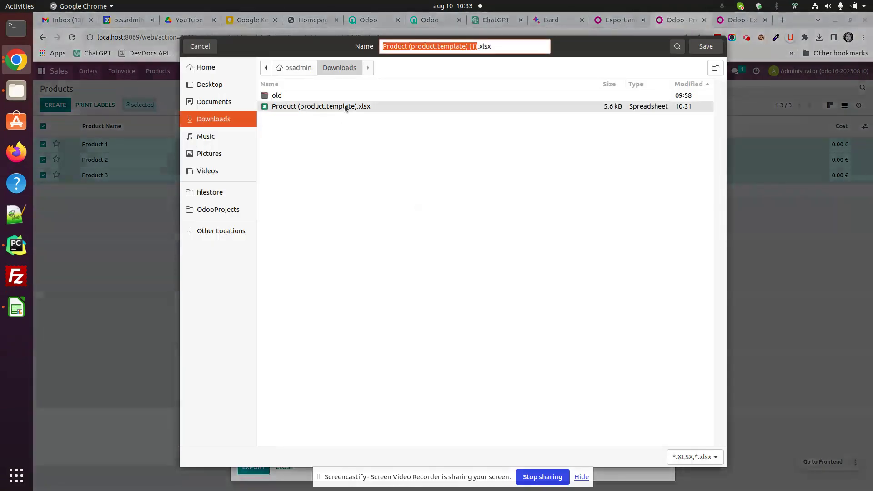
{"action": "left_click", "coordinate": [355, 106]}
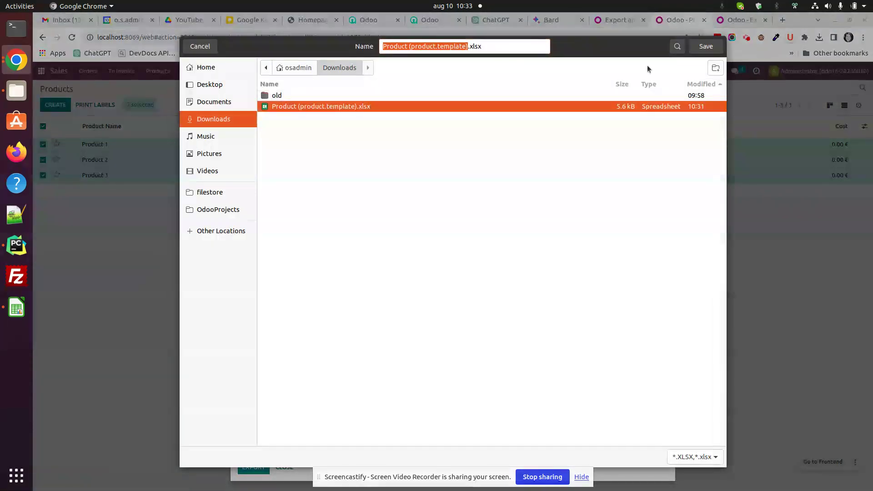
{"action": "left_click", "coordinate": [720, 46]}
{"action": "left_click", "coordinate": [525, 283]}
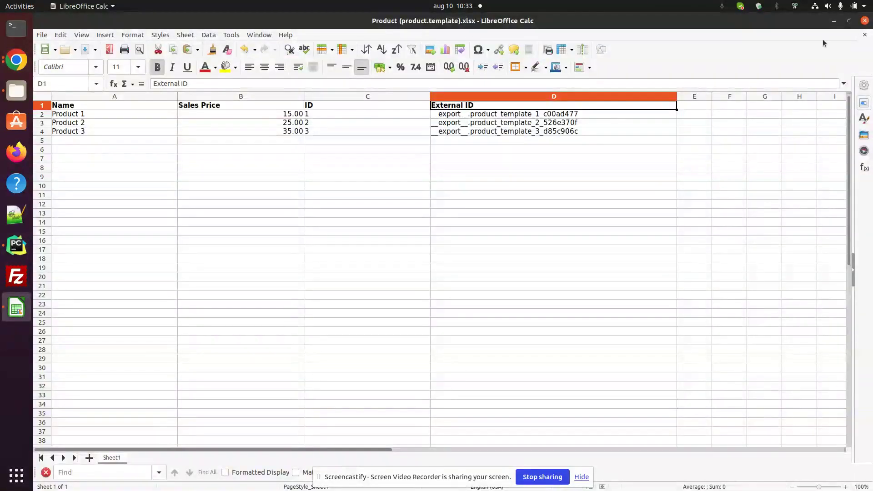
- Close the outdated spreadsheet and open the newly exported xlsx from Downloads
{"action": "left_click", "coordinate": [867, 20]}
{"action": "left_click", "coordinate": [16, 91]}
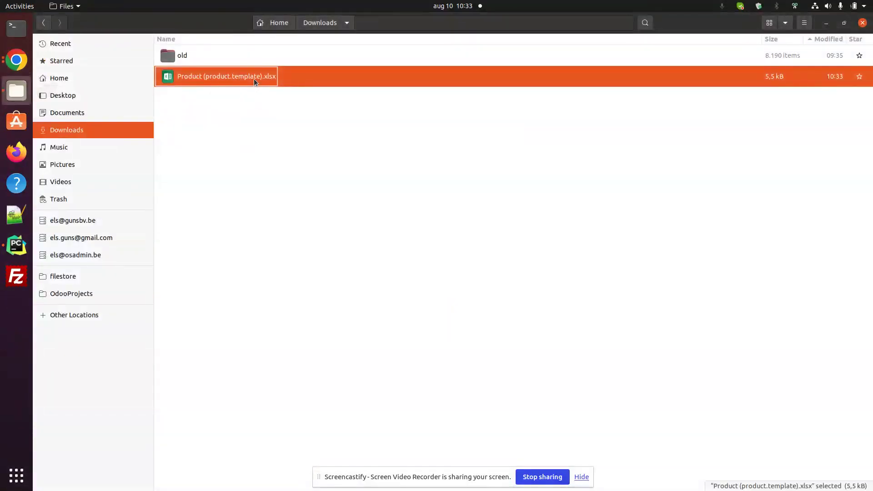
{"action": "double_click", "coordinate": [254, 78]}
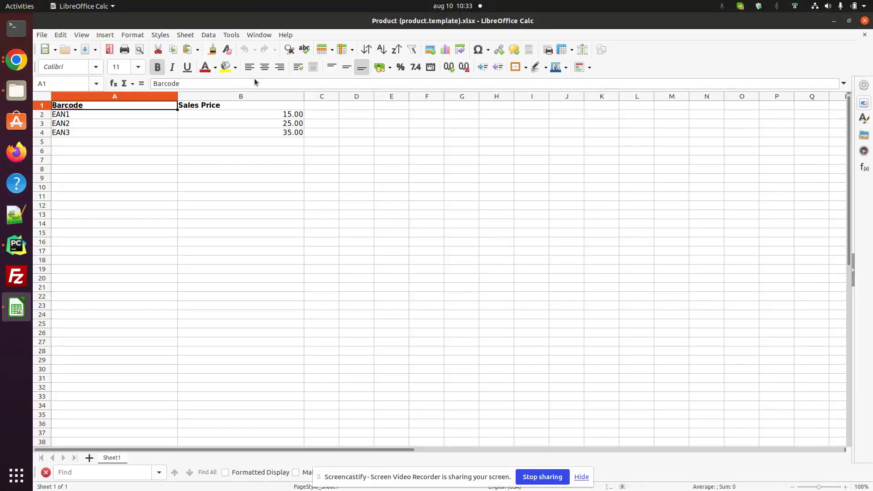
- Change the EAN1, EAN2 and EAN3 sales prices to 10, 20 and 30
{"action": "left_click", "coordinate": [261, 113]}
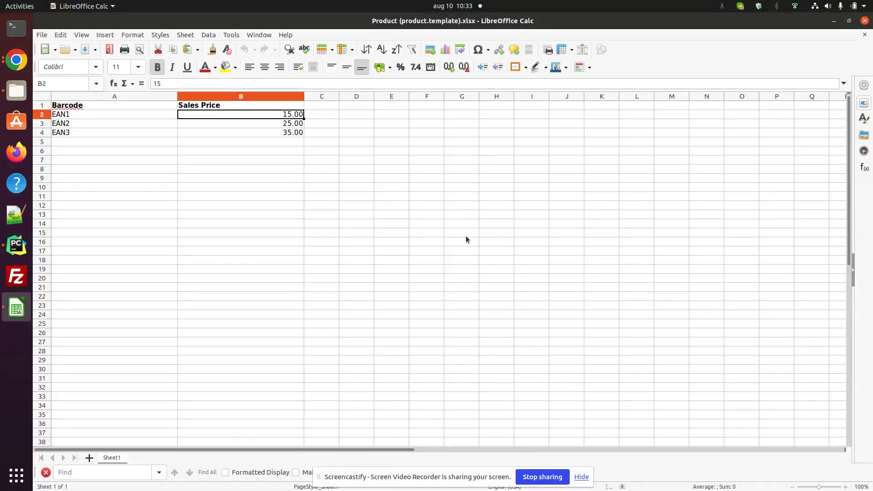
{"action": "type", "text": "10"}
{"action": "key", "text": "Return"}
{"action": "type", "text": "20"}
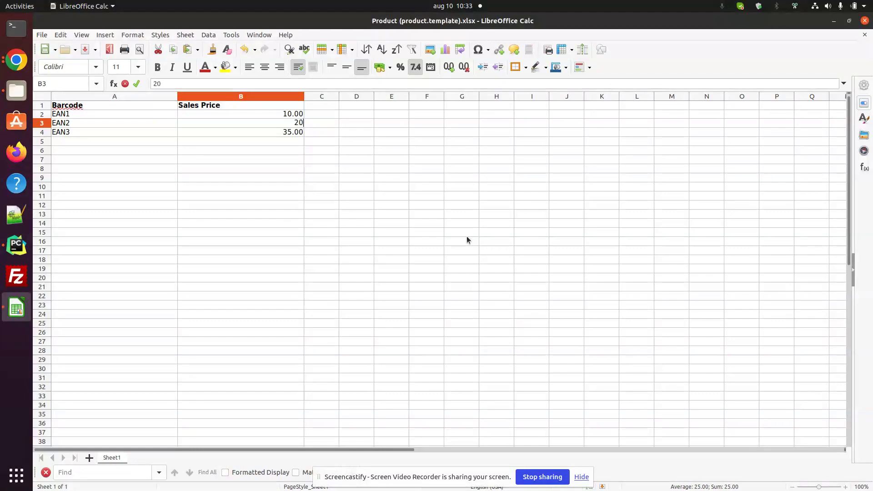
{"action": "key", "text": "Return"}
{"action": "type", "text": "30"}
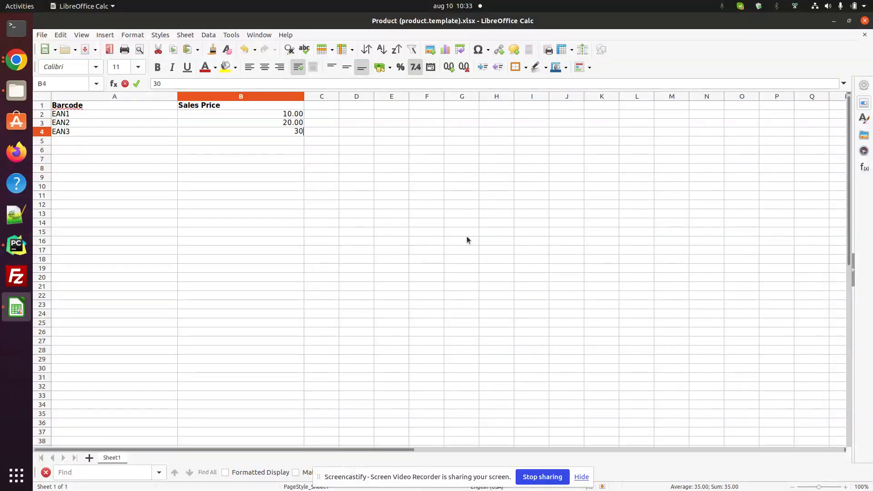
{"action": "left_click", "coordinate": [467, 235]}
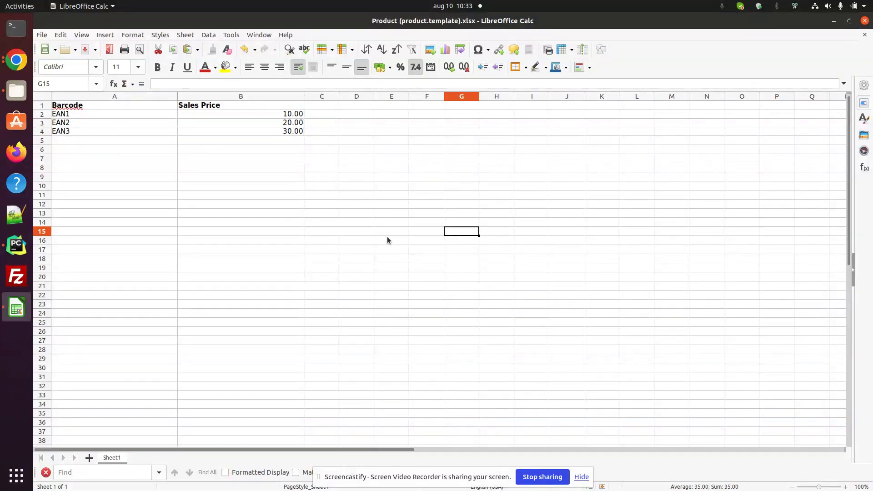
- Back in Odoo, close the export dialog and start importing records into Products
{"action": "left_click", "coordinate": [28, 61]}
{"action": "left_click", "coordinate": [284, 467]}
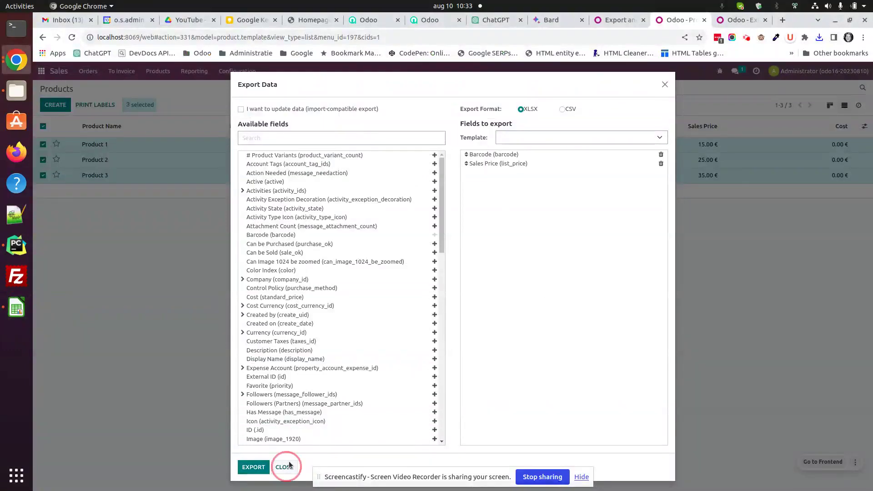
{"action": "left_click", "coordinate": [550, 105]}
{"action": "left_click", "coordinate": [554, 139]}
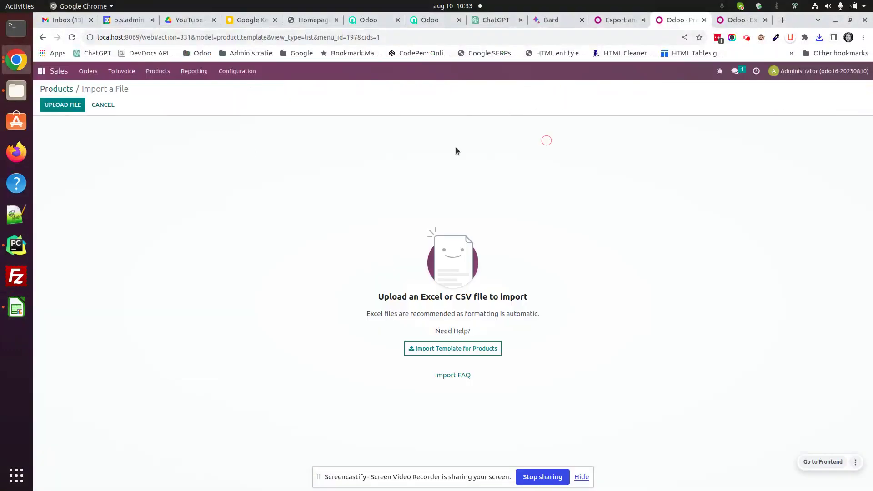
- Upload and test the edited xlsx, which fails on missing product Name, then return home
{"action": "left_click", "coordinate": [55, 106]}
{"action": "left_click", "coordinate": [566, 106]}
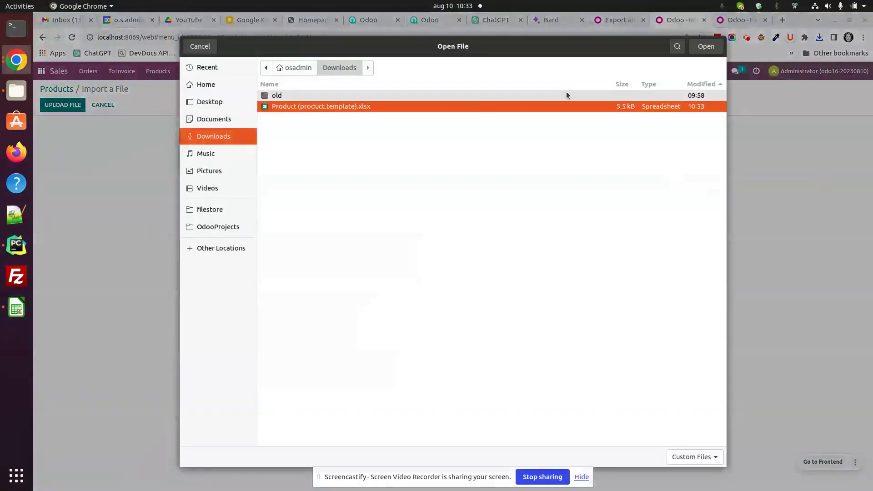
{"action": "left_click", "coordinate": [706, 46]}
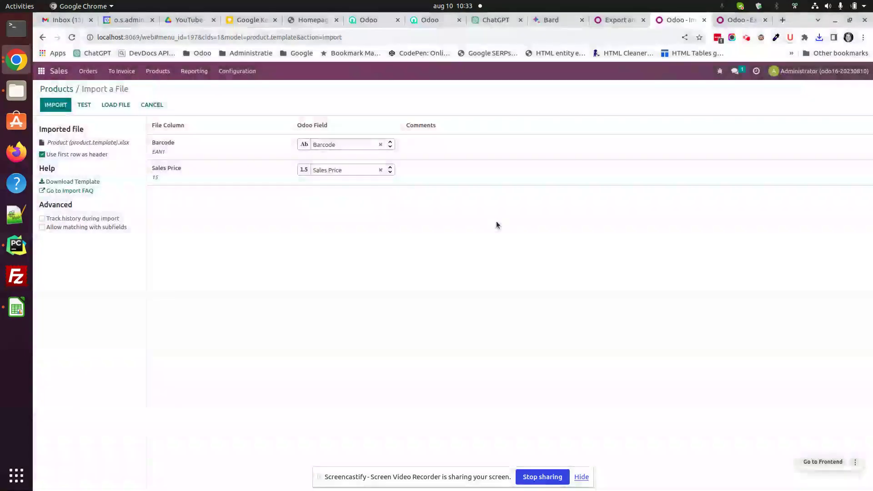
{"action": "left_click", "coordinate": [84, 106]}
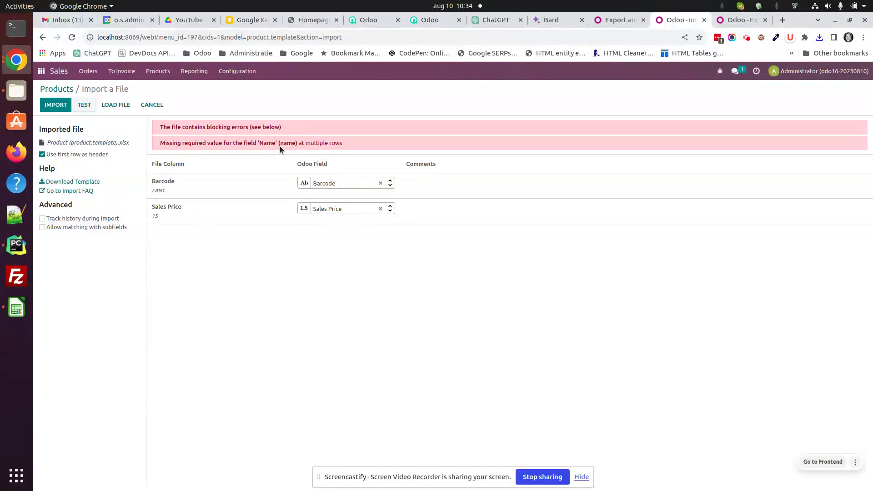
{"action": "left_click", "coordinate": [41, 71]}
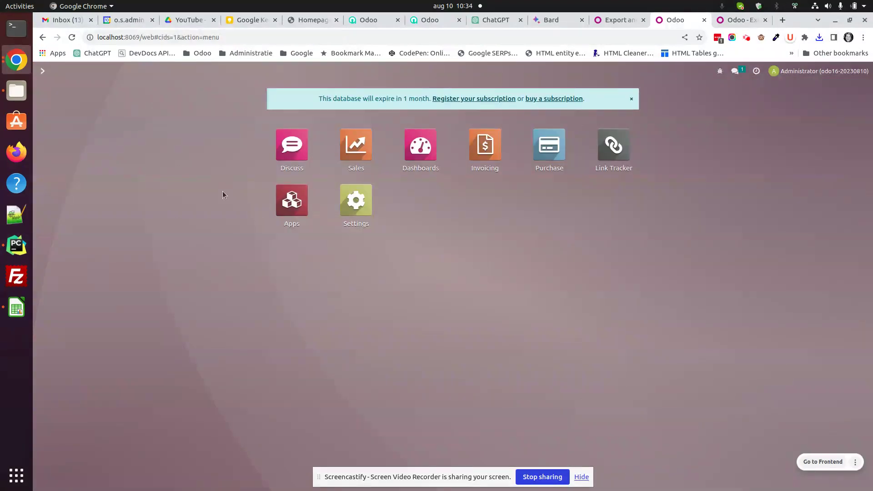
- Search all Apps for base_import to confirm Base Import Match is installed
{"action": "left_click", "coordinate": [306, 197]}
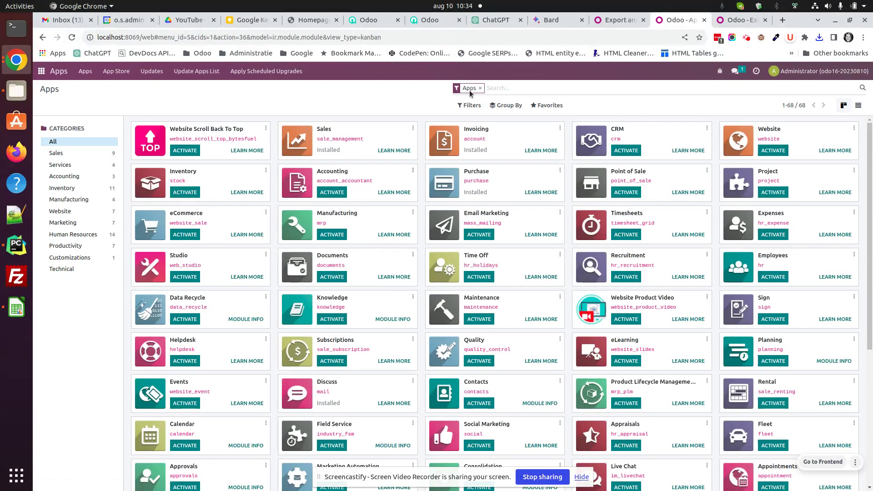
{"action": "left_click", "coordinate": [482, 88]}
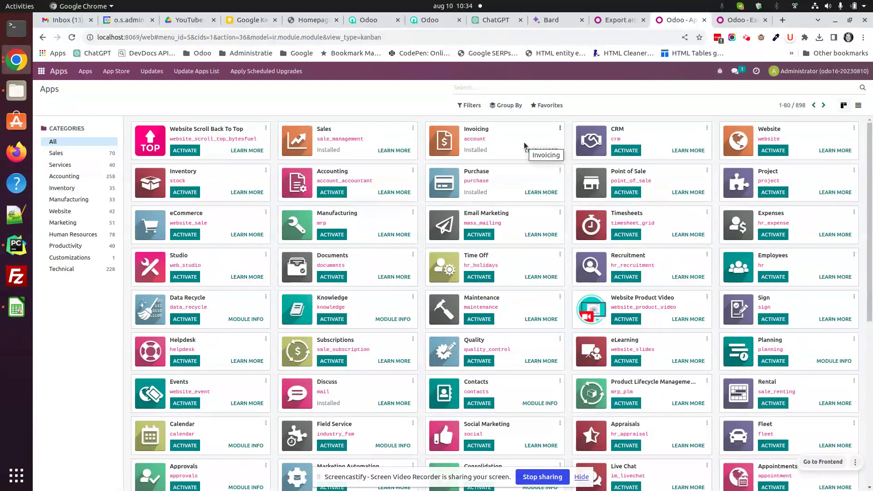
{"action": "type", "text": "base_i"}
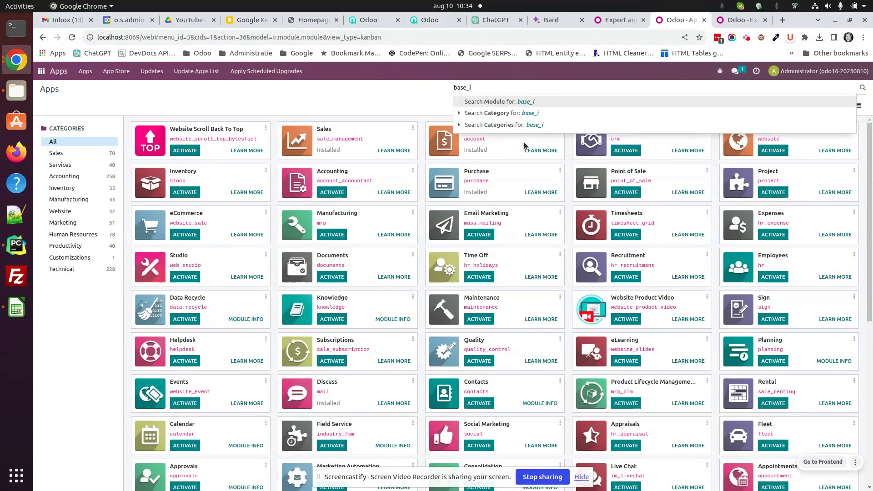
{"action": "type", "text": "mport_"}
{"action": "type", "text": "match"}
{"action": "key", "text": "Return"}
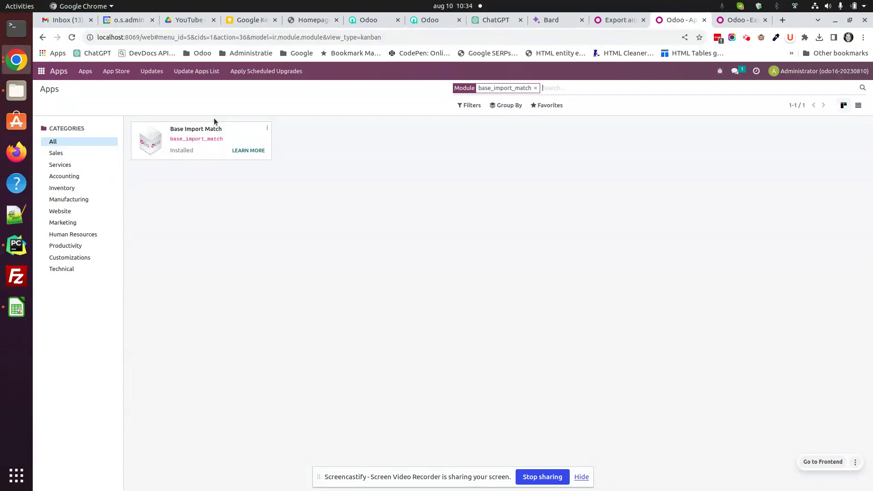
- Go to Settings / Technical / Database Structure / Import Match from the home screen
{"action": "left_click", "coordinate": [41, 71]}
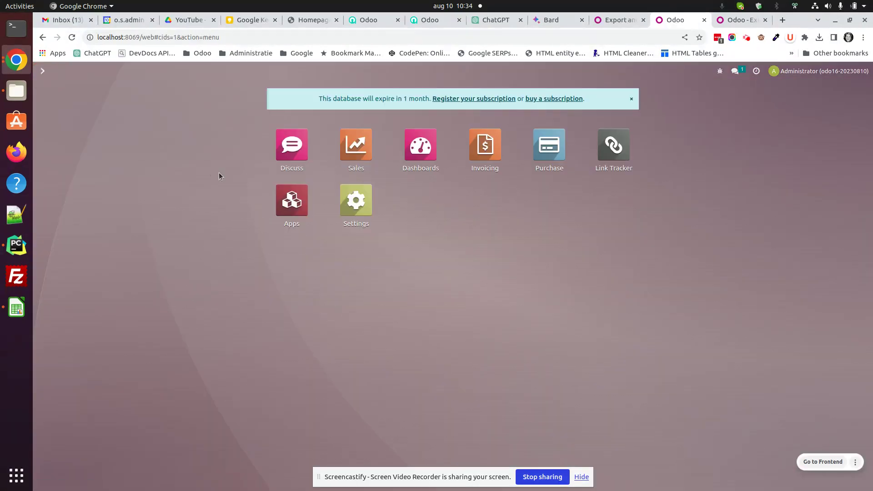
{"action": "type", "text": "match"}
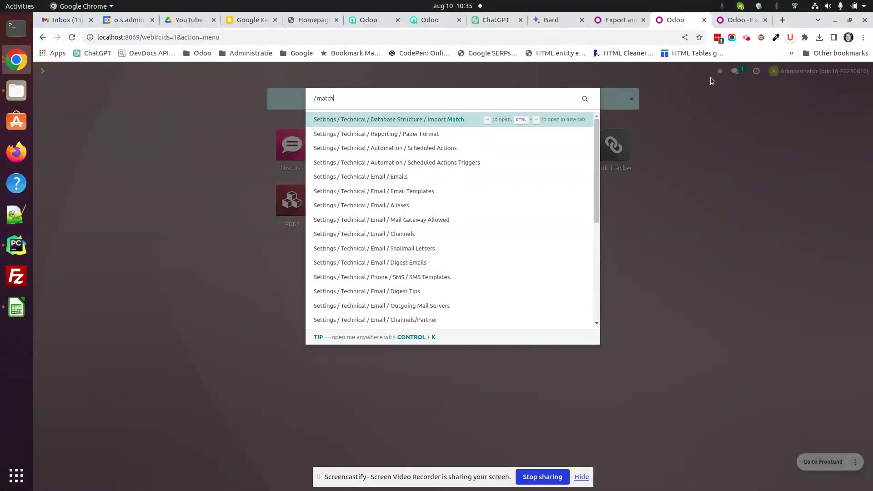
{"action": "left_click", "coordinate": [422, 120]}
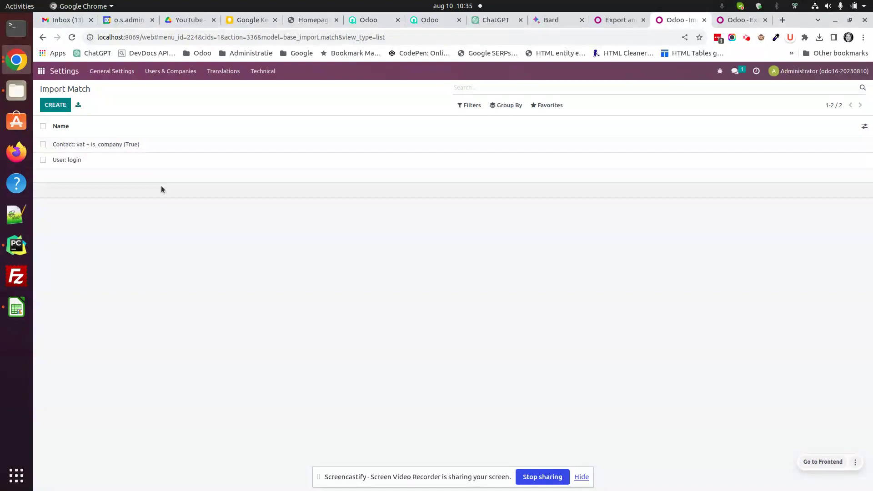
{"action": "left_click", "coordinate": [174, 151]}
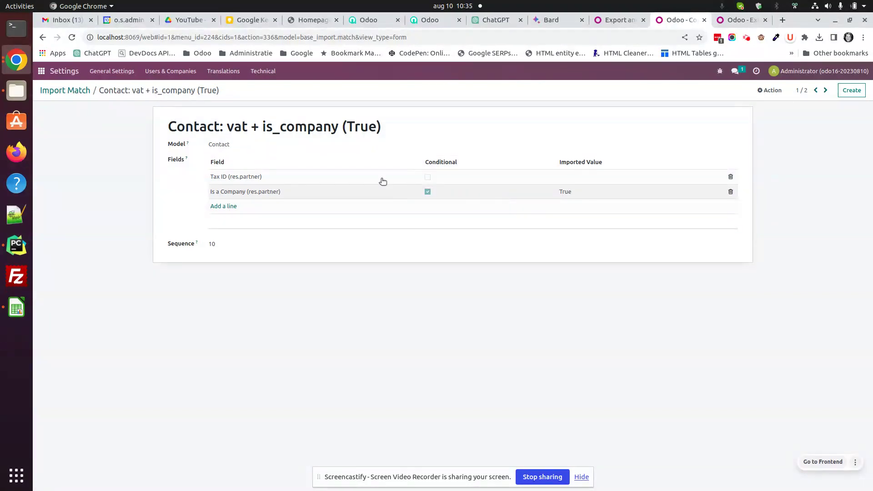
{"action": "left_click", "coordinate": [825, 90]}
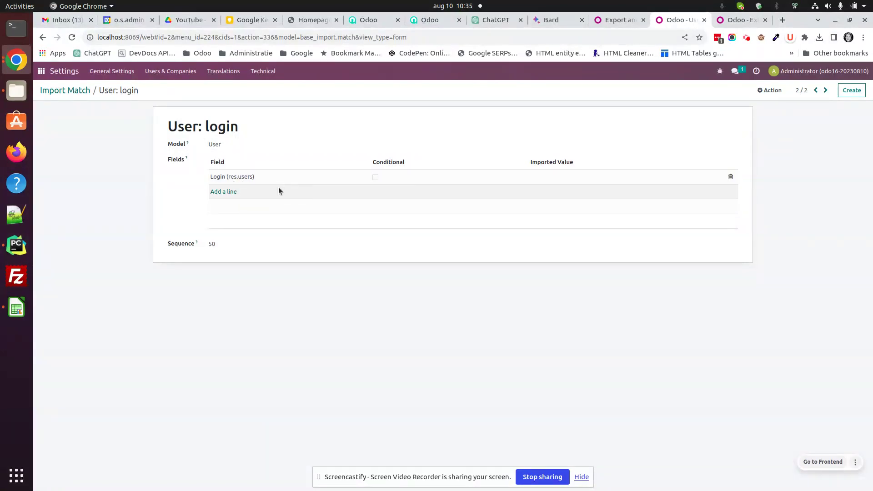
{"action": "left_click", "coordinate": [66, 90]}
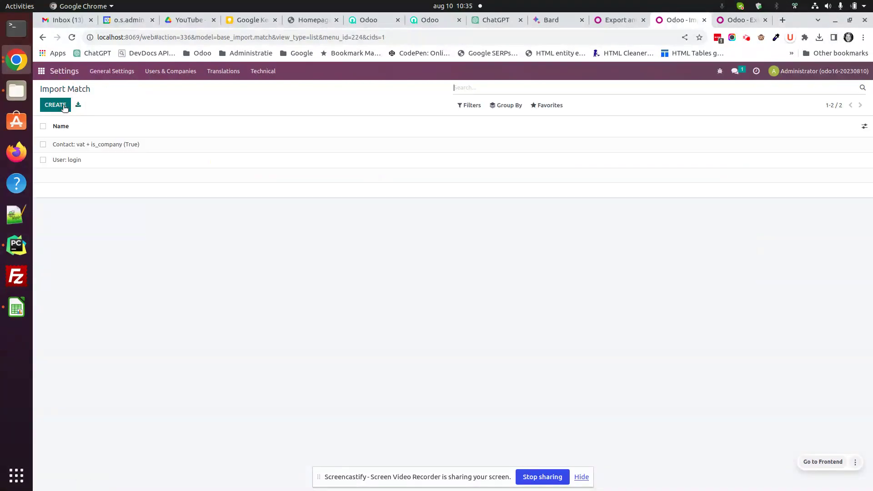
- Create and save the Product: barcode rule, with Model Product and field Barcode (product.template)
{"action": "left_click", "coordinate": [56, 104]}
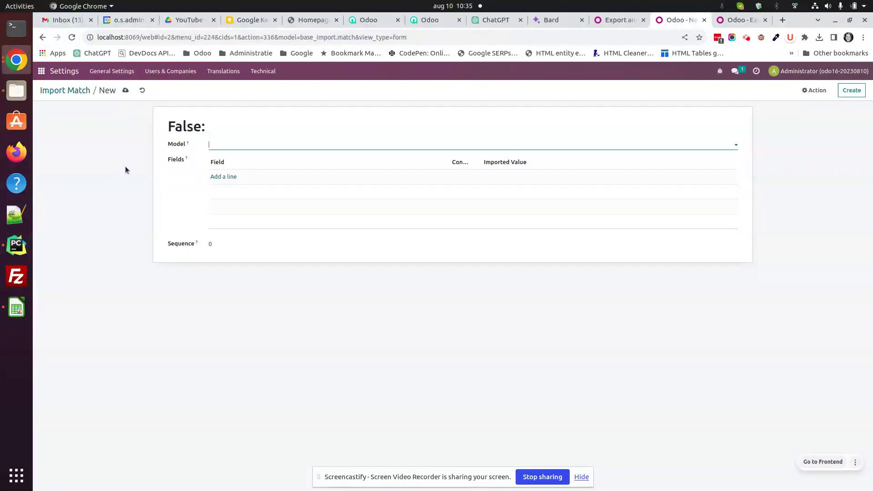
{"action": "type", "text": "product"}
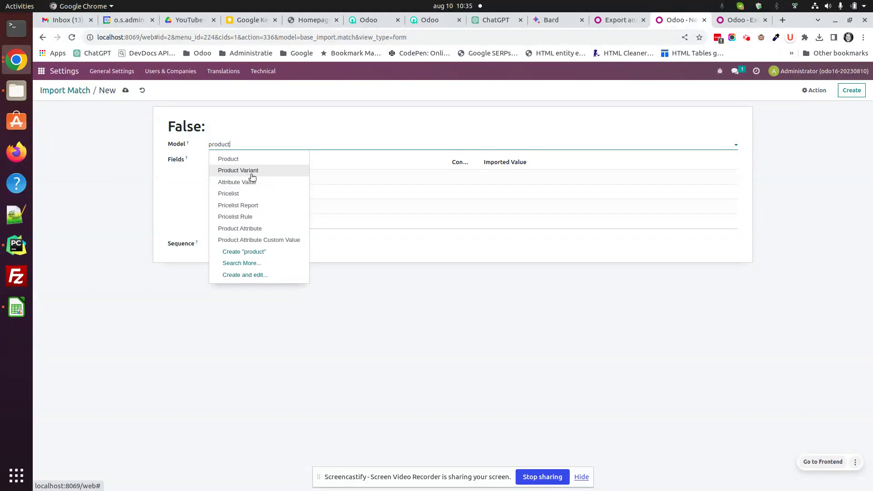
{"action": "left_click", "coordinate": [243, 160]}
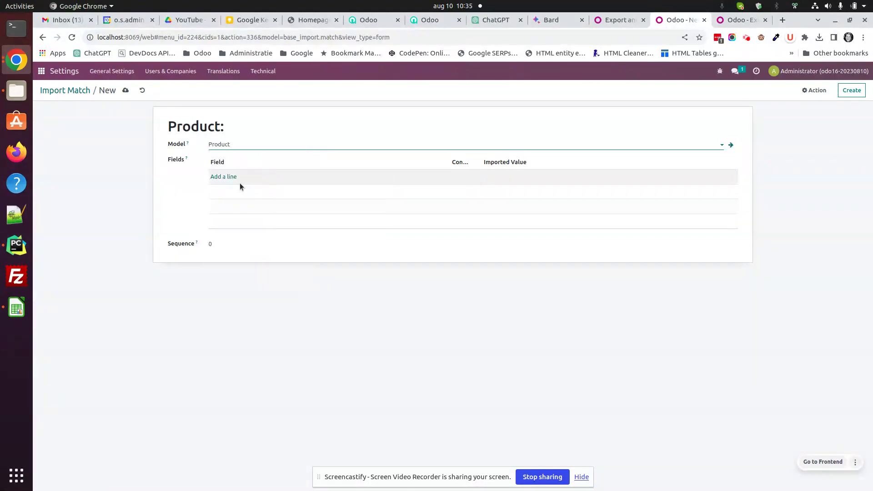
{"action": "left_click", "coordinate": [240, 183]}
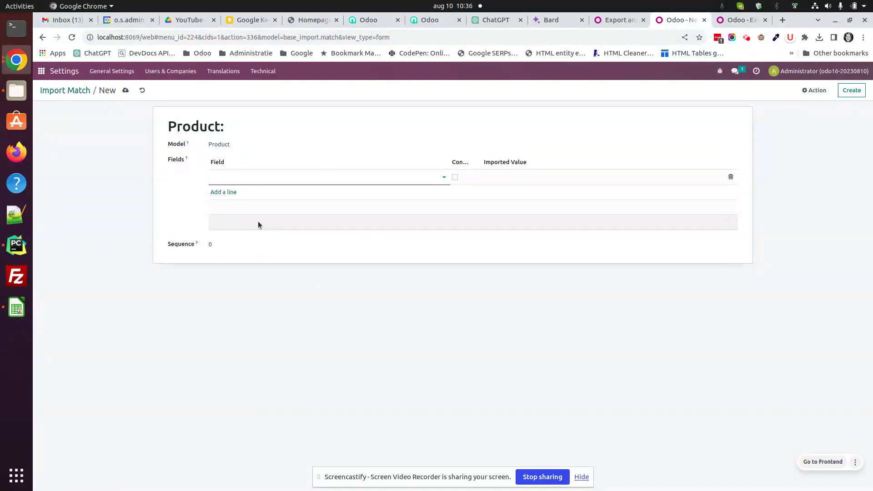
{"action": "type", "text": "barc"}
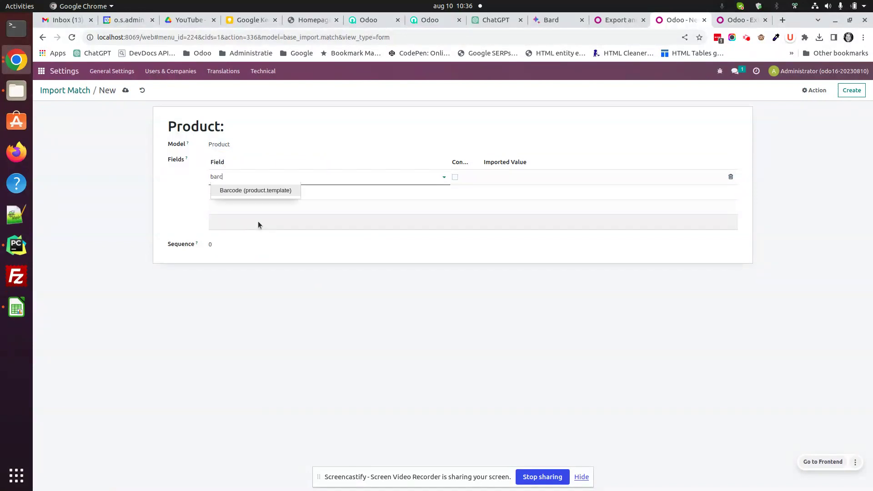
{"action": "left_click", "coordinate": [266, 192]}
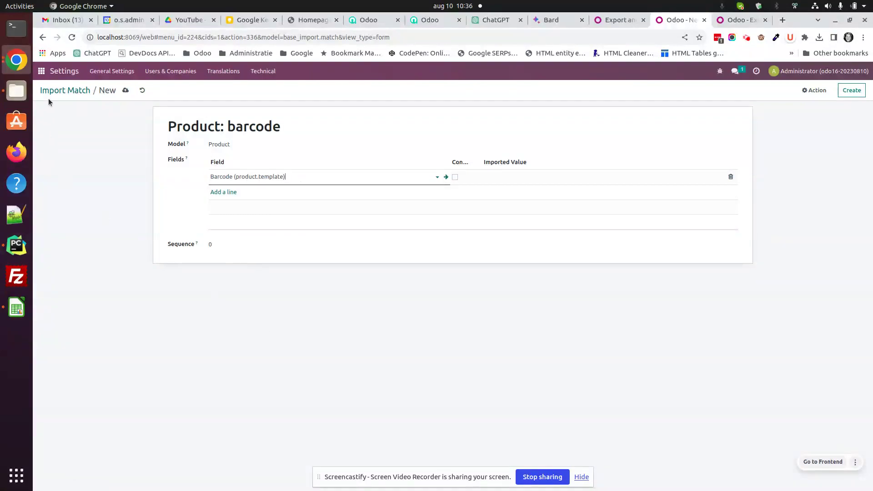
{"action": "left_click", "coordinate": [125, 91]}
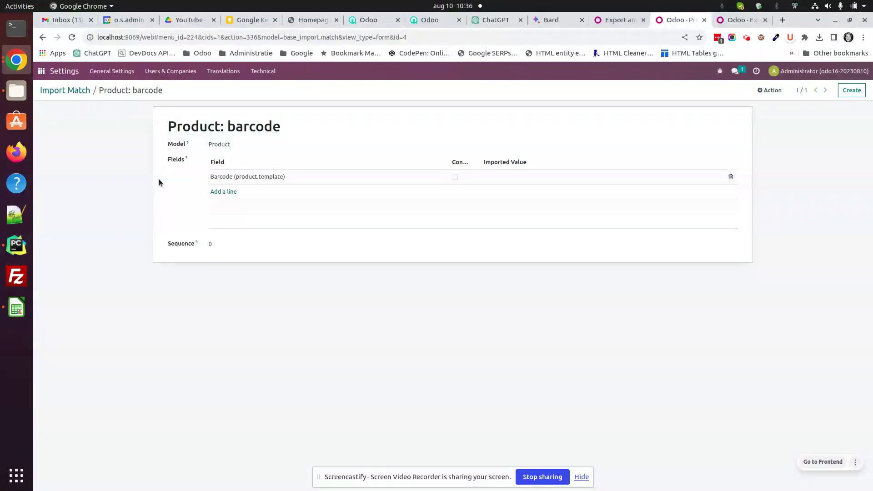
- Open Sales > Products and start importing records
{"action": "left_click", "coordinate": [42, 71]}
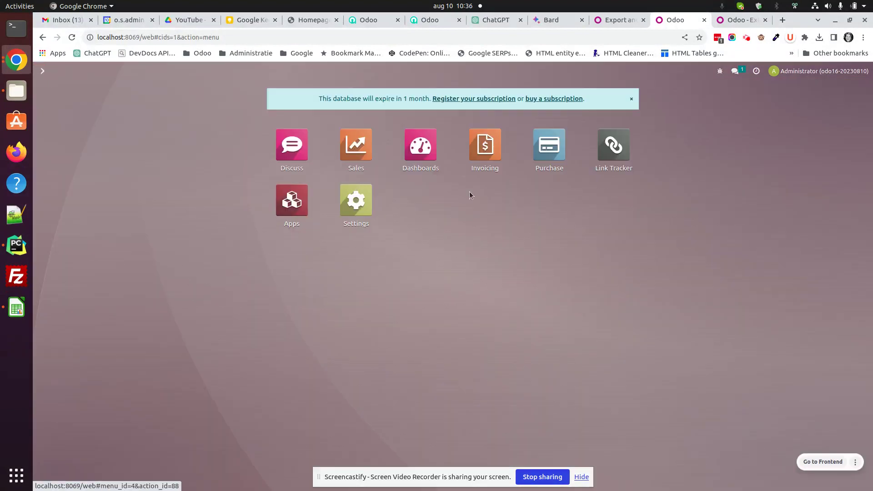
{"action": "left_click", "coordinate": [354, 148]}
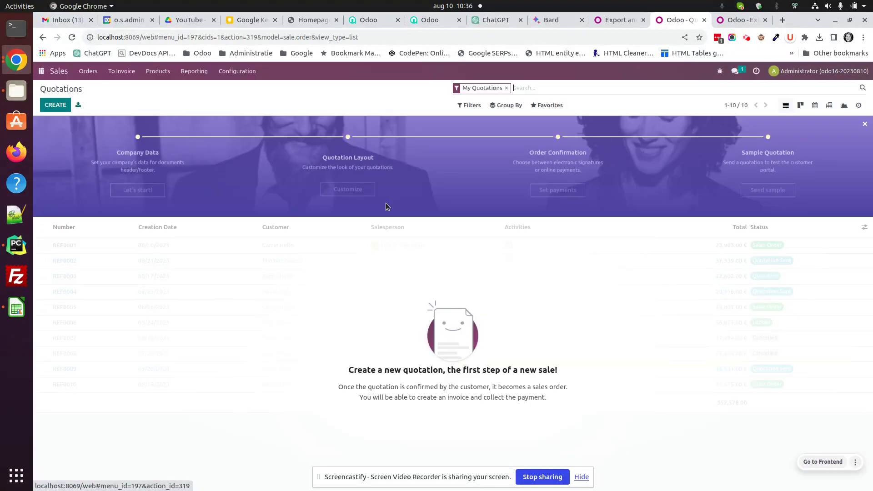
{"action": "left_click", "coordinate": [164, 74]}
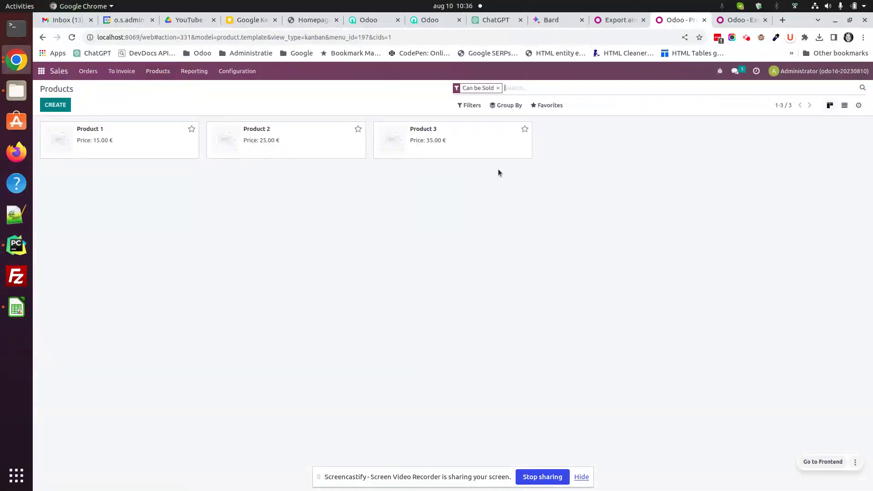
{"action": "left_click", "coordinate": [558, 106]}
{"action": "left_click", "coordinate": [554, 137]}
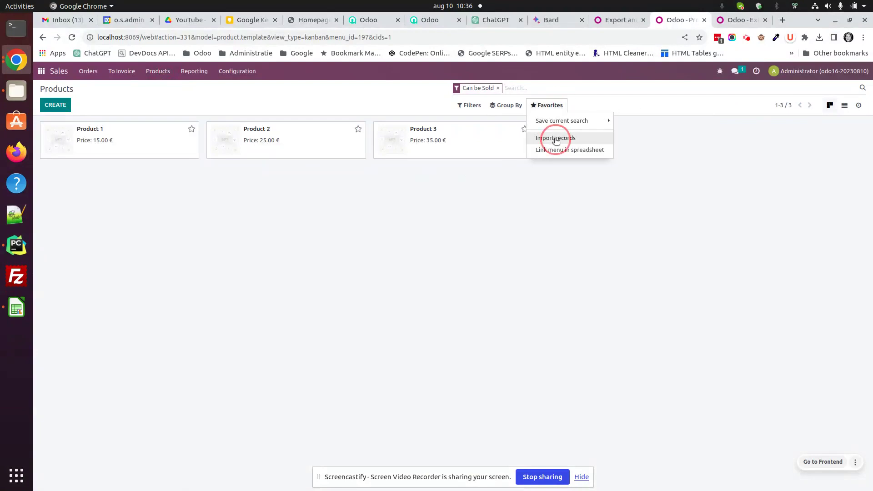
- Upload Product (product.template).xlsx, test it, and import the three products
{"action": "left_click", "coordinate": [64, 109]}
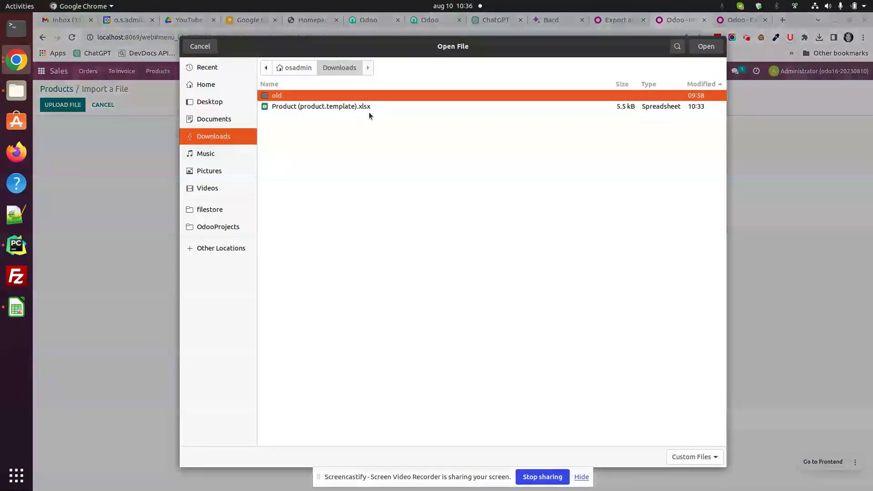
{"action": "left_click", "coordinate": [370, 107]}
{"action": "left_click", "coordinate": [706, 47]}
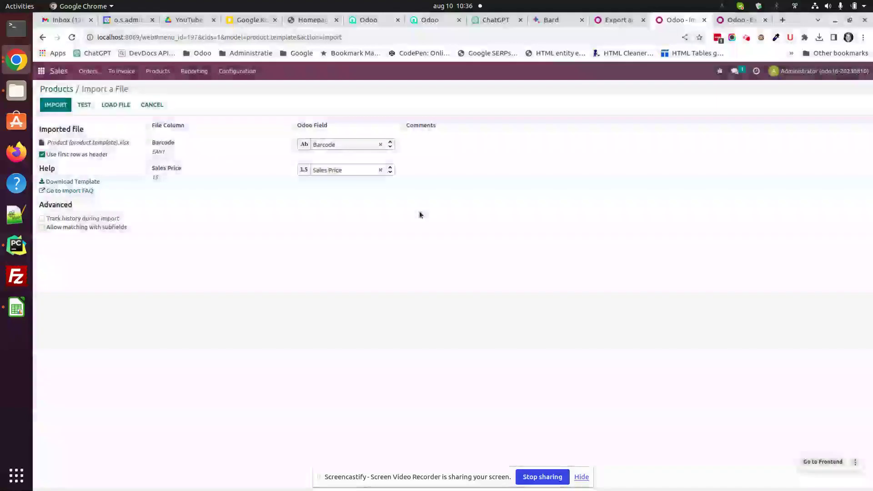
{"action": "left_click", "coordinate": [84, 104]}
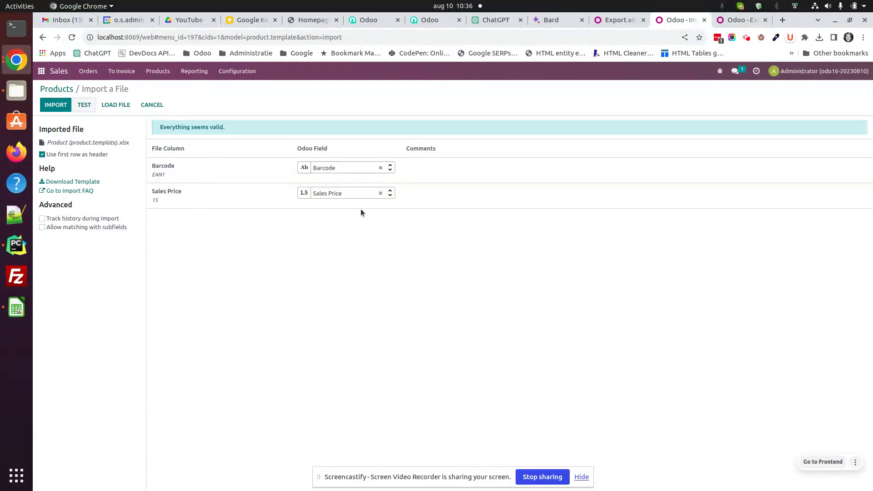
{"action": "left_click", "coordinate": [56, 106]}
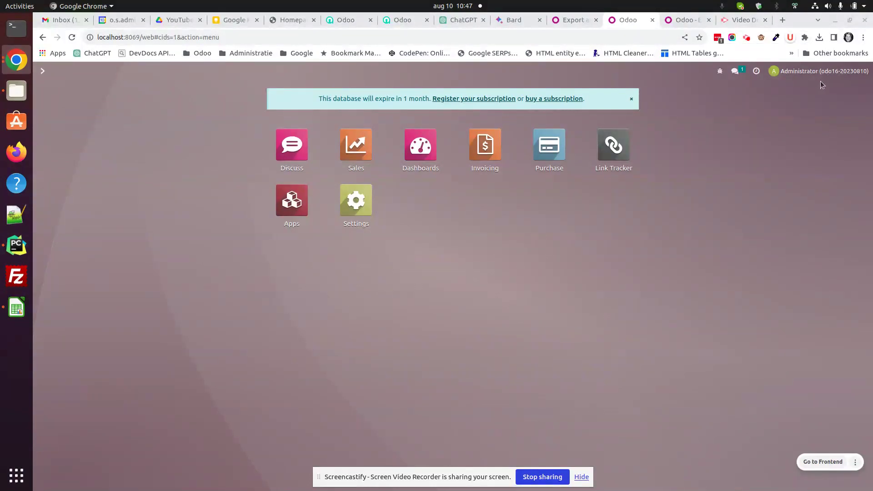
- Open a new tab and search base_import_match from the address bar
{"action": "left_click", "coordinate": [783, 19]}
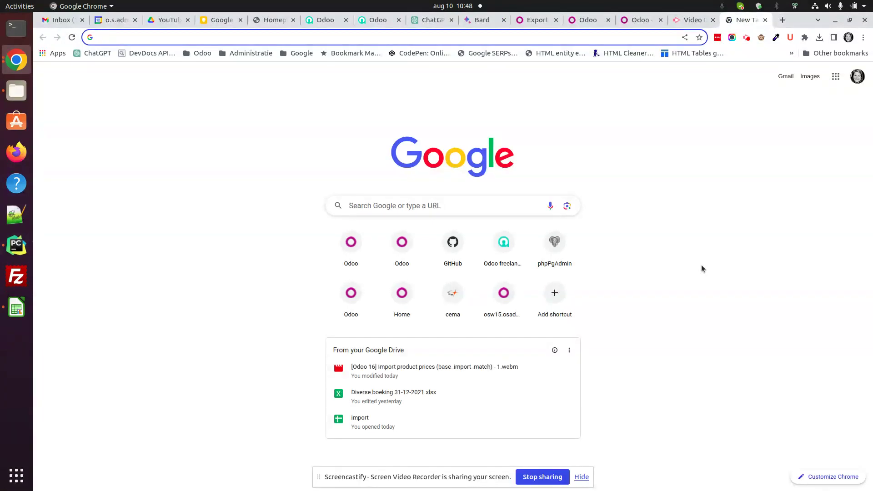
{"action": "type", "text": "base"}
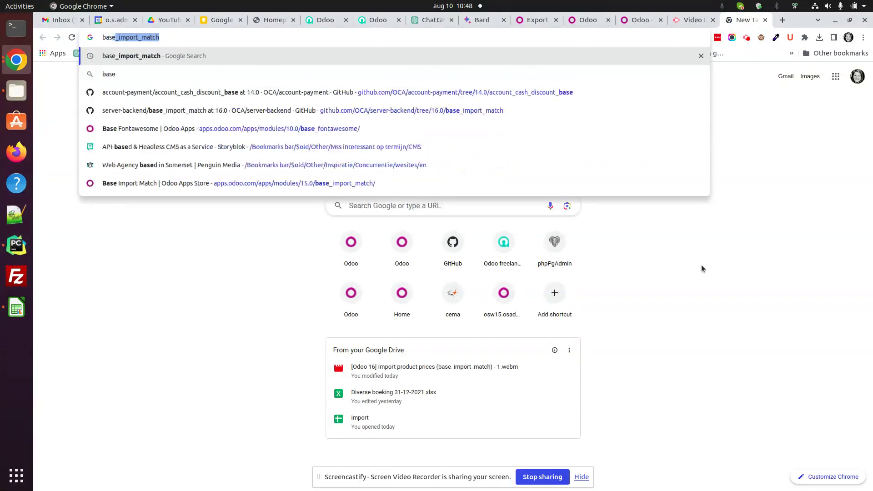
{"action": "key", "text": "Return"}
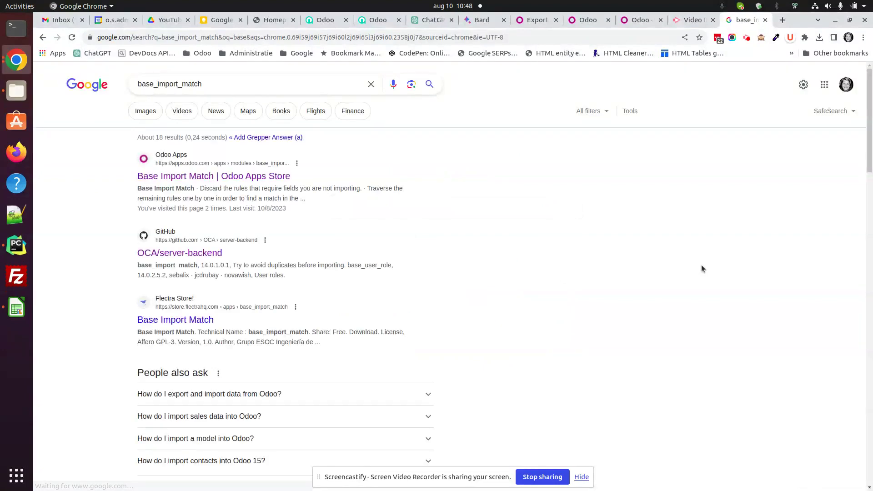
- View the Base Import Match app page at version 15.0, then follow its link to OCA/server-backend on GitHub
{"action": "left_click", "coordinate": [240, 177]}
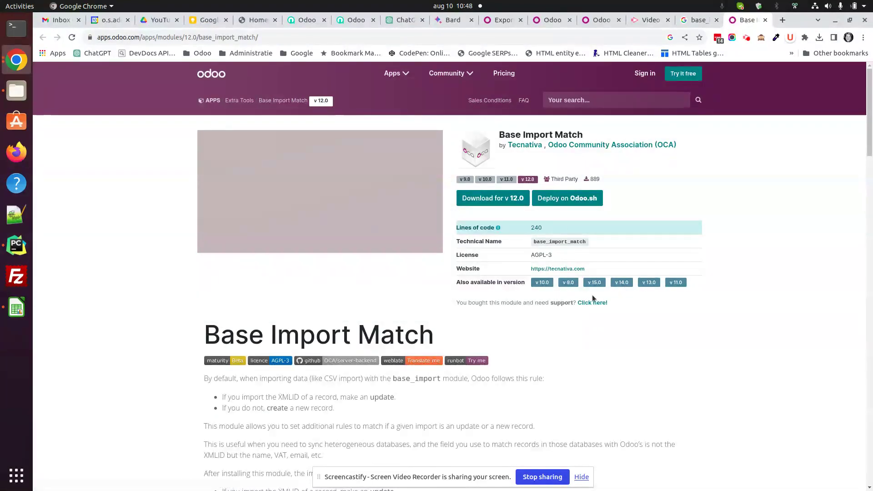
{"action": "left_click", "coordinate": [594, 283]}
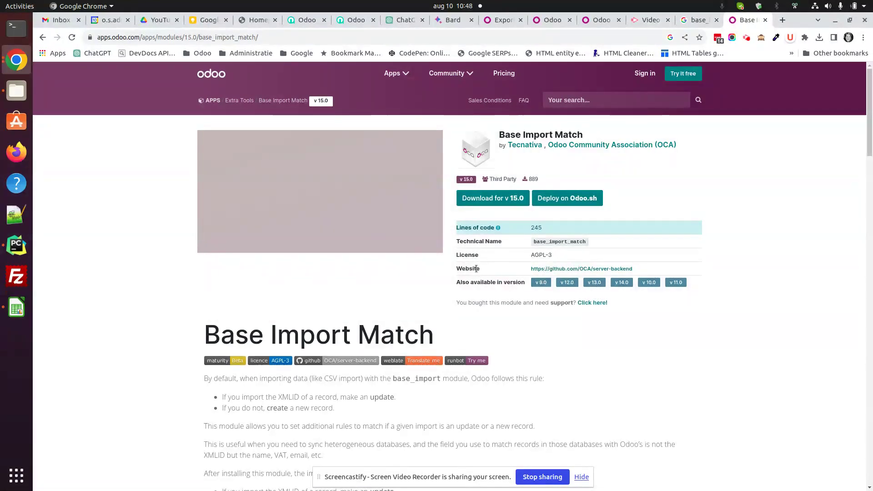
{"action": "left_click", "coordinate": [585, 269]}
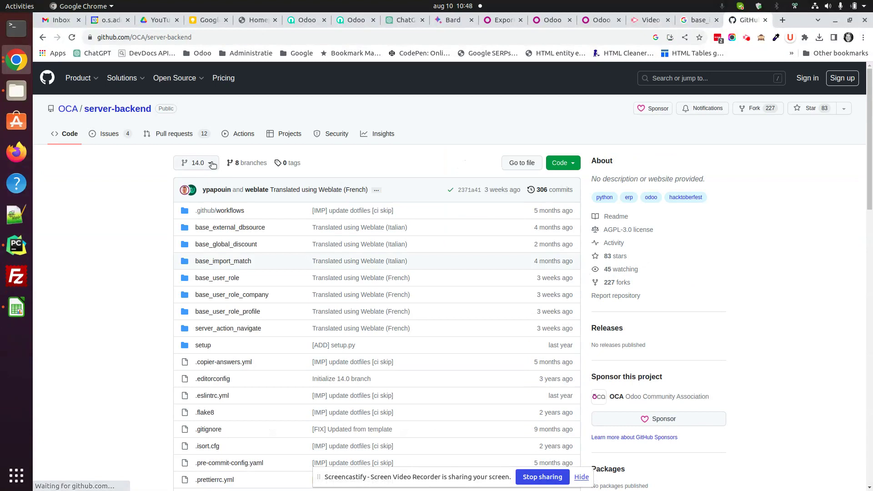
- Put OCA/server-backend on the 16.0 branch and show the Code menu with Download ZIP
{"action": "left_click", "coordinate": [198, 163]}
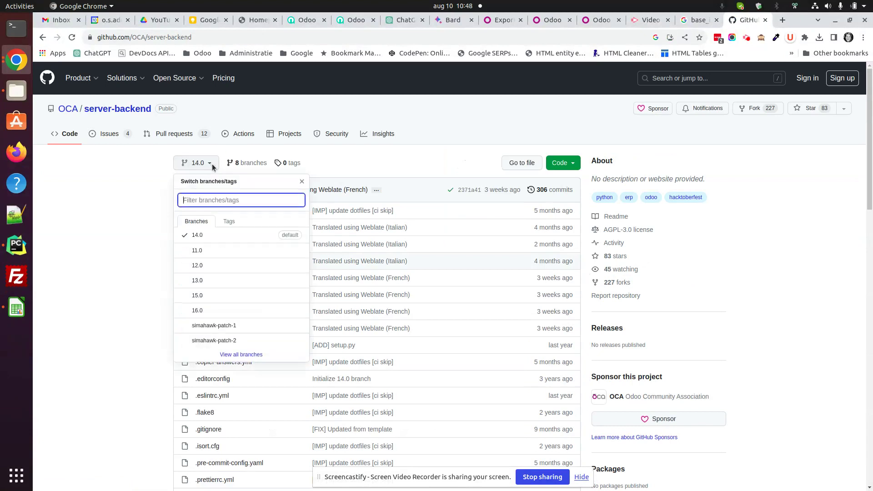
{"action": "left_click", "coordinate": [218, 313]}
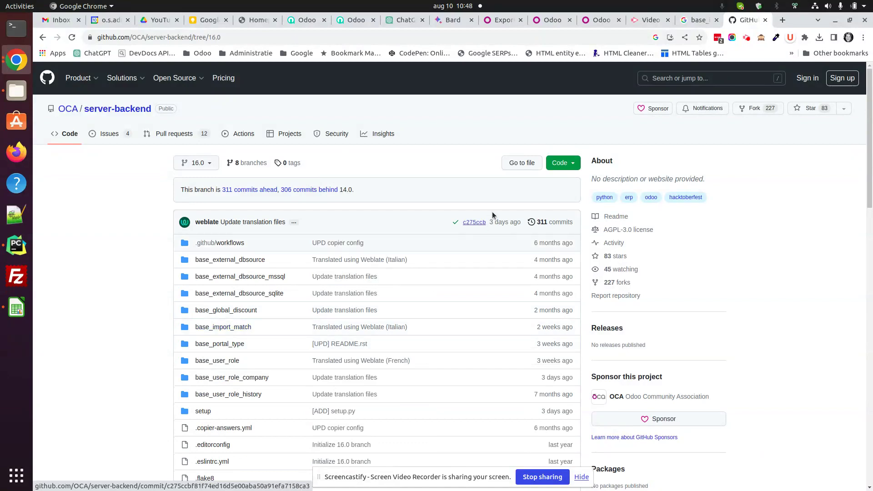
{"action": "left_click", "coordinate": [573, 165]}
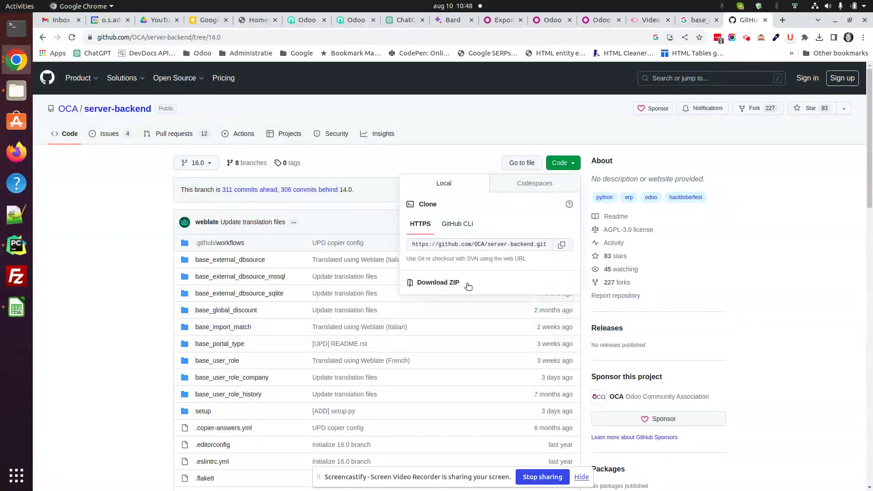